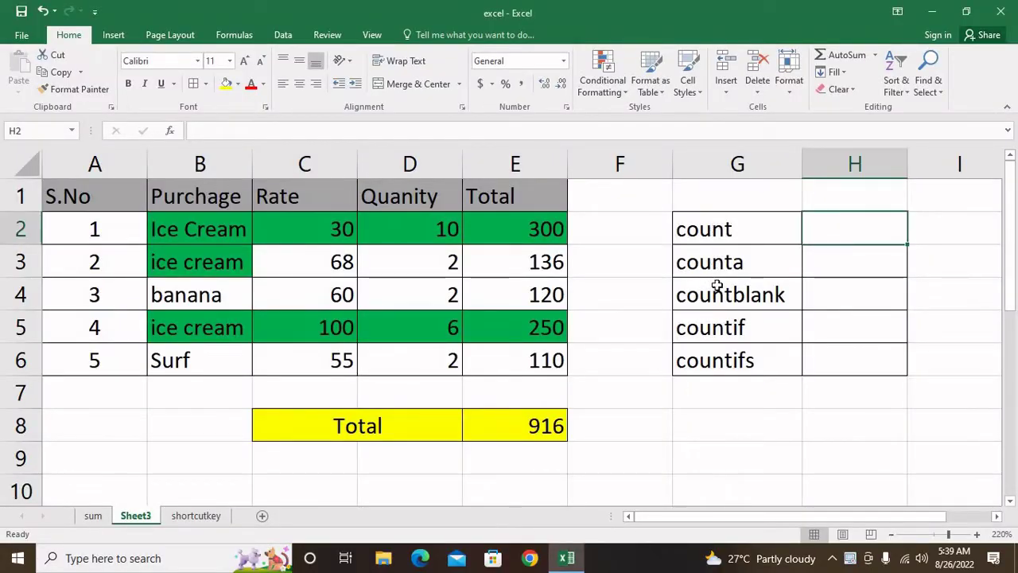
Highlight the list of count function names together with their result cells
drag(712, 231, 716, 364)
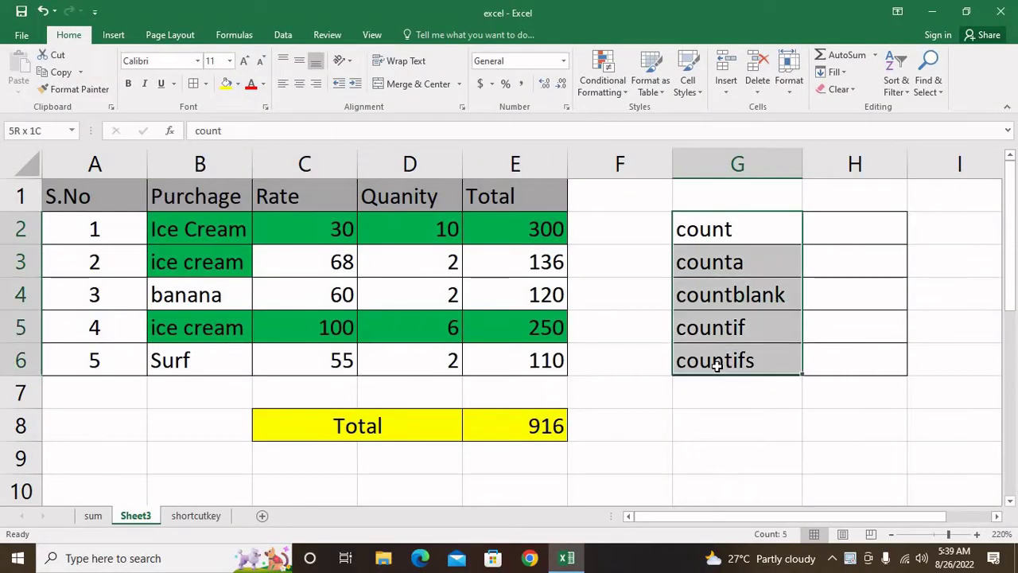
click(768, 413)
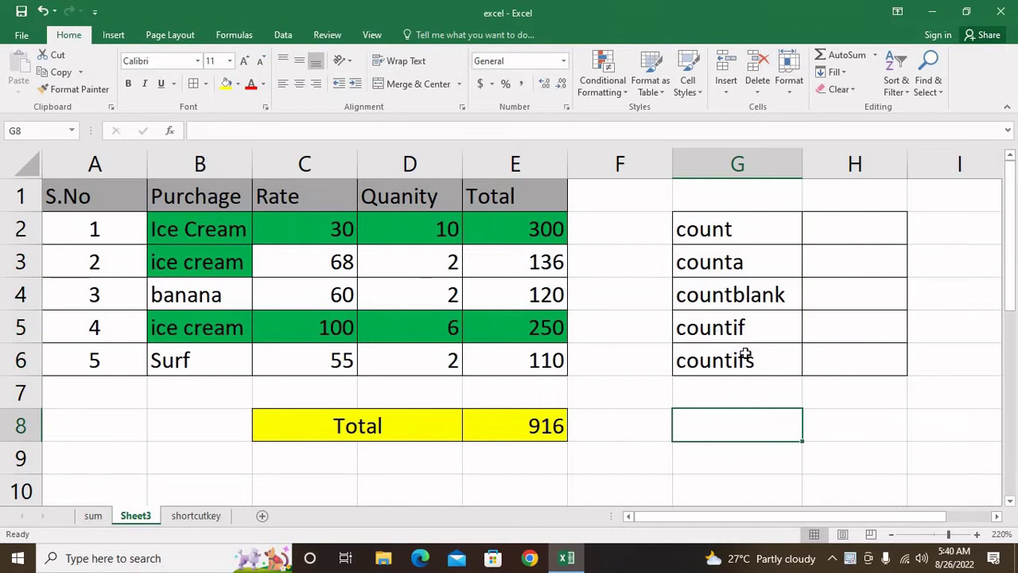
drag(728, 229, 831, 362)
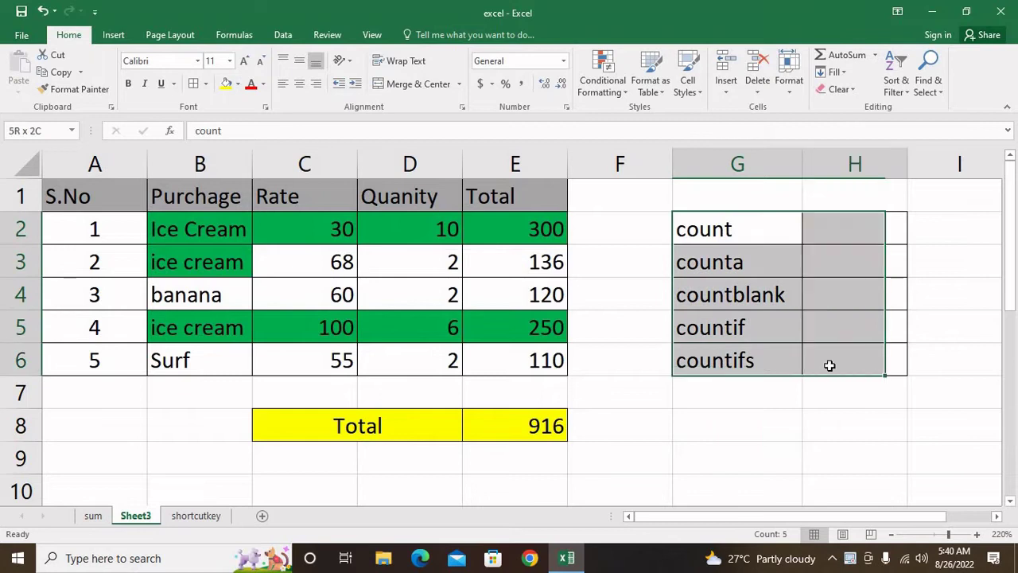
Enter =COUNT(A1:E6) in H2, returning 20, and compare it with the status-bar count
click(850, 237)
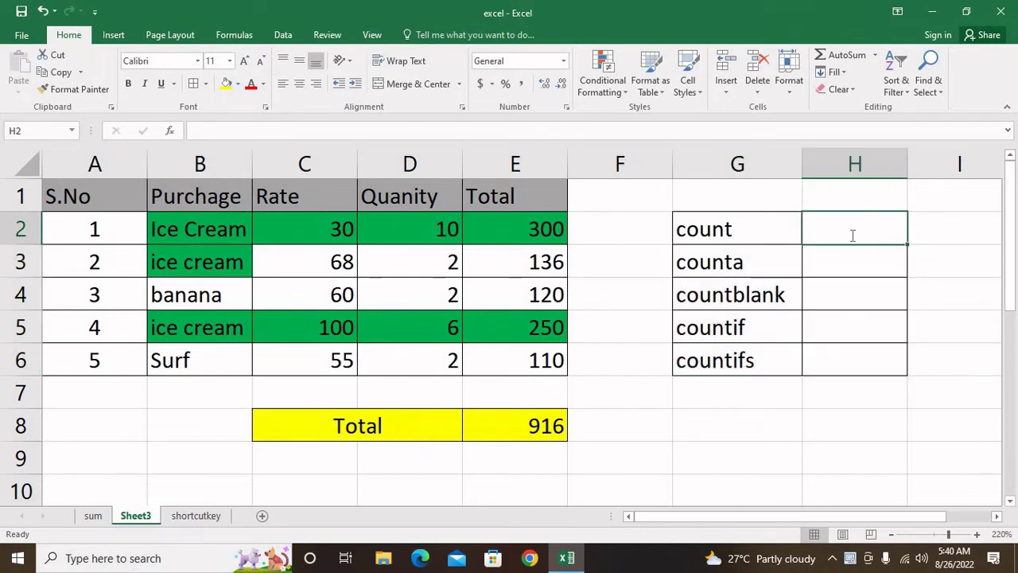
text(=count)
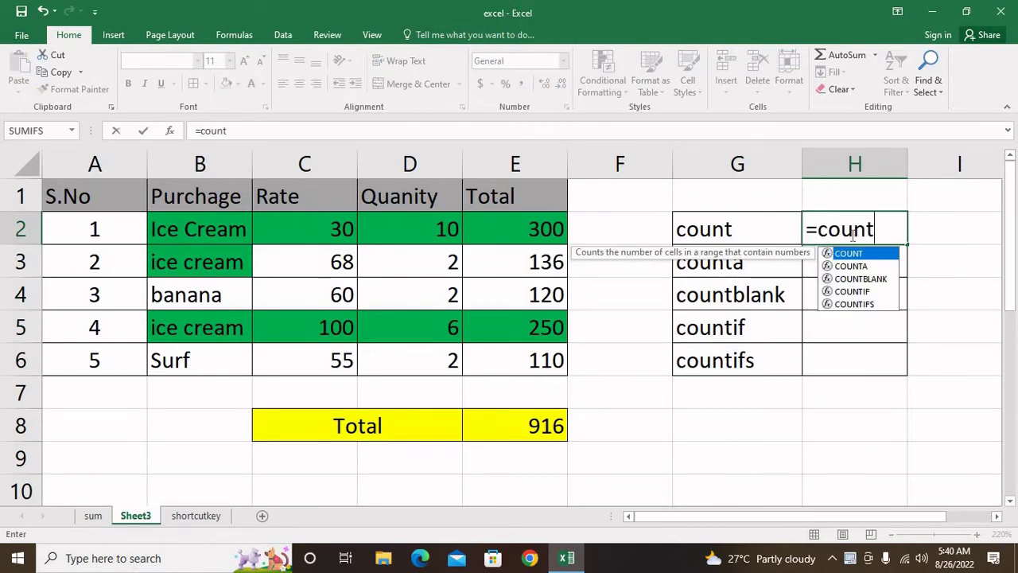
text(()
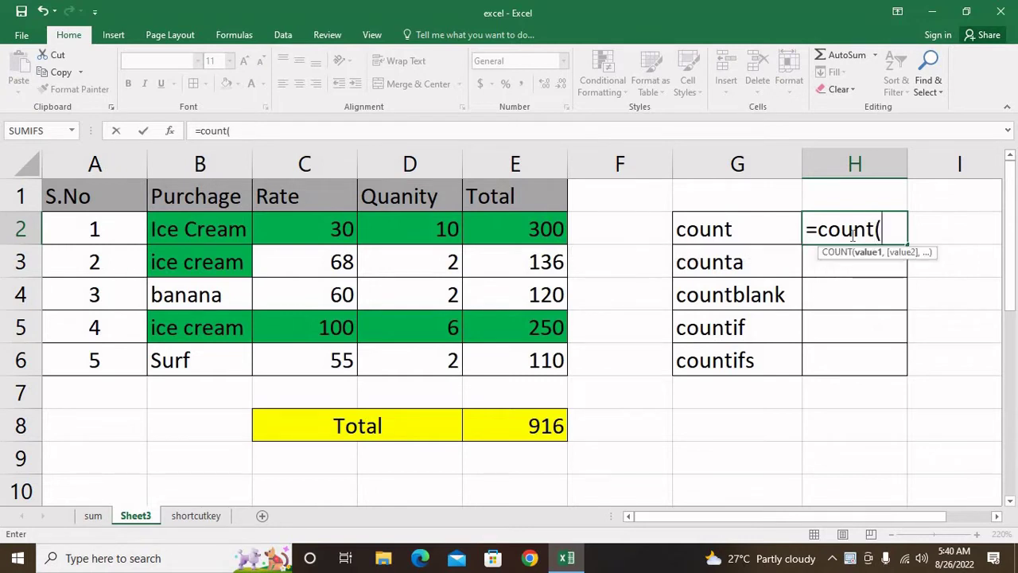
drag(100, 206, 520, 374)
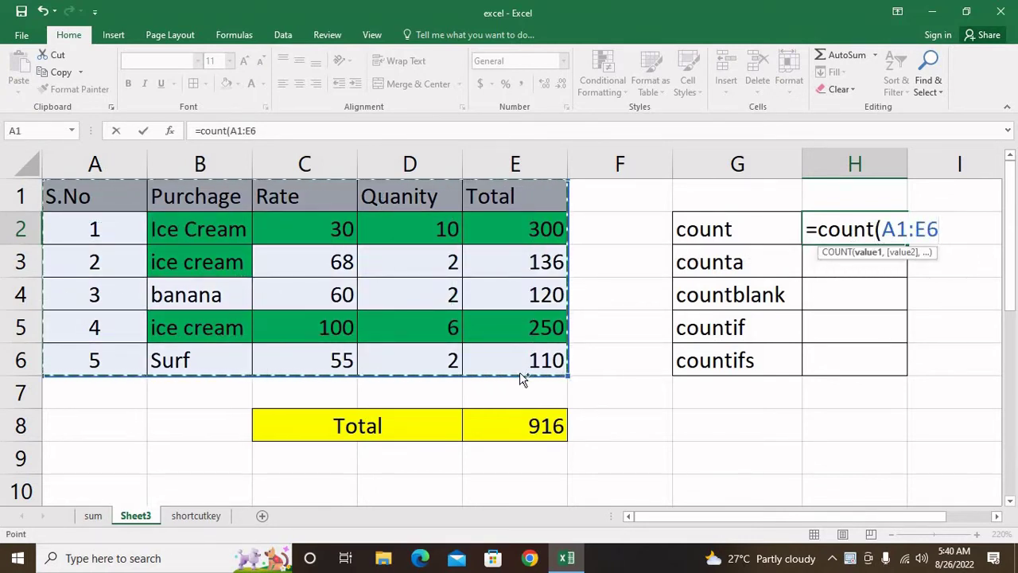
text(_)
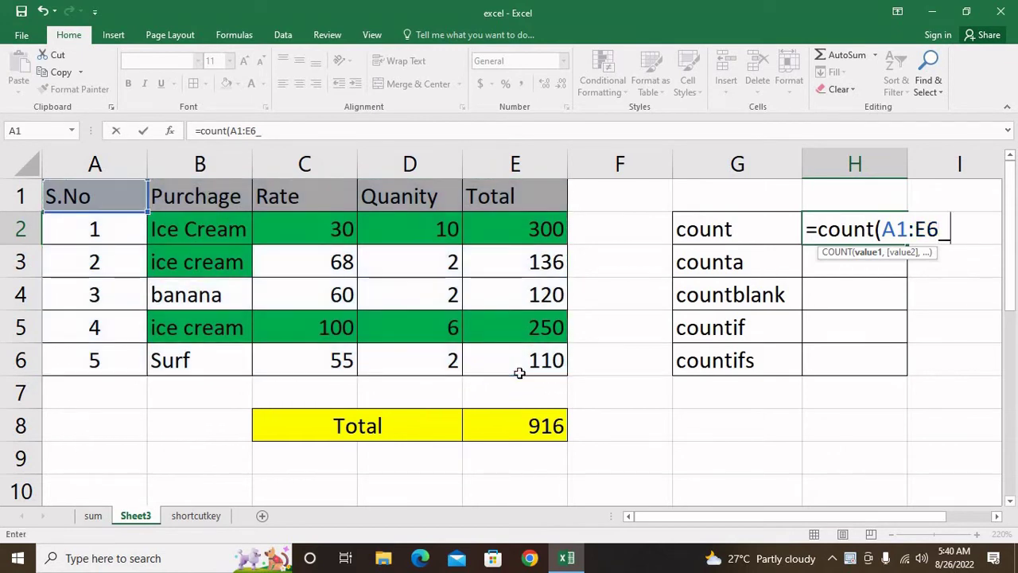
key(BackSpace)
text())
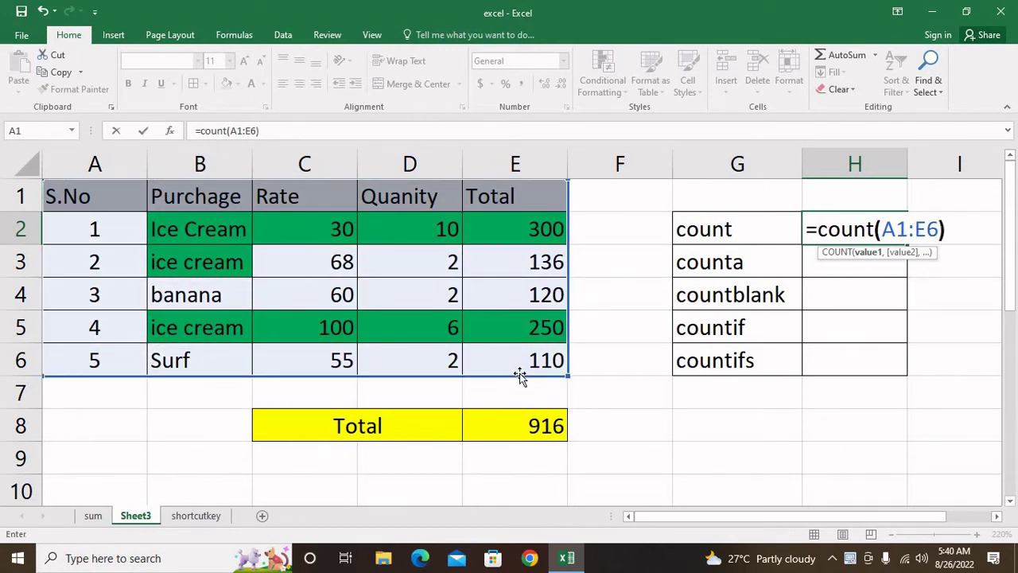
key(Return)
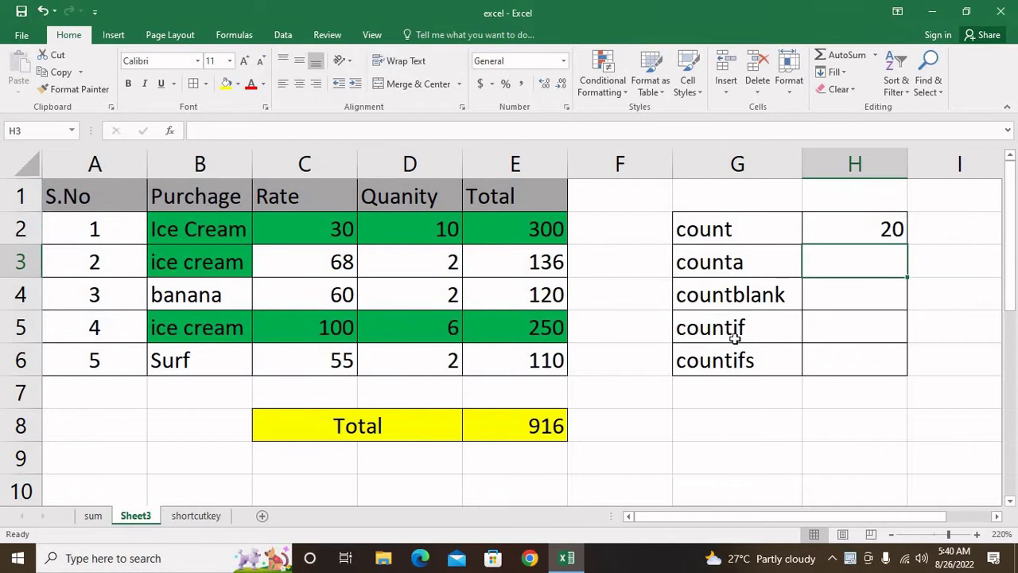
click(881, 229)
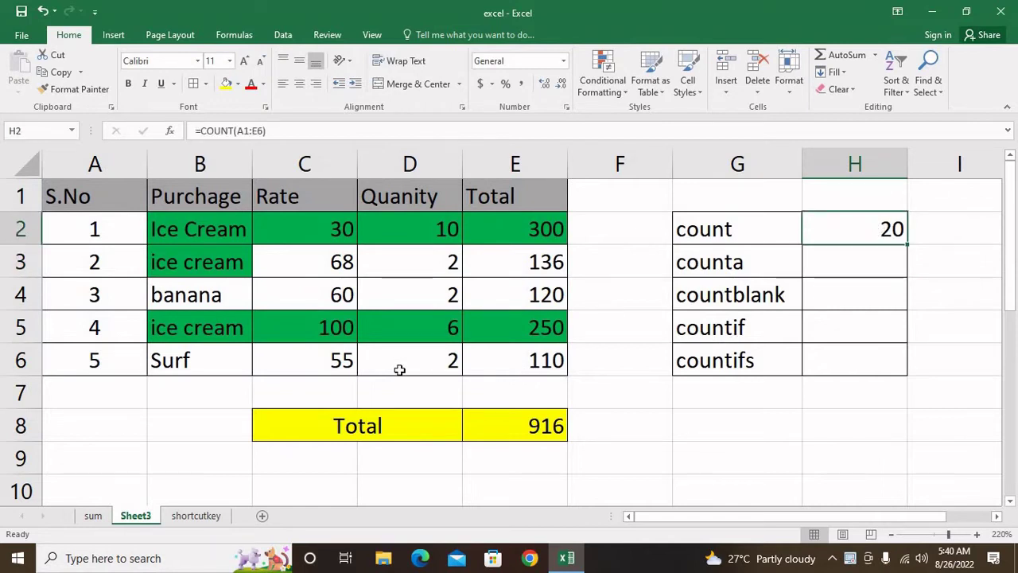
mouse_move(114, 196)
mouse_down()
mouse_move(498, 376)
mouse_move(501, 362)
mouse_up()
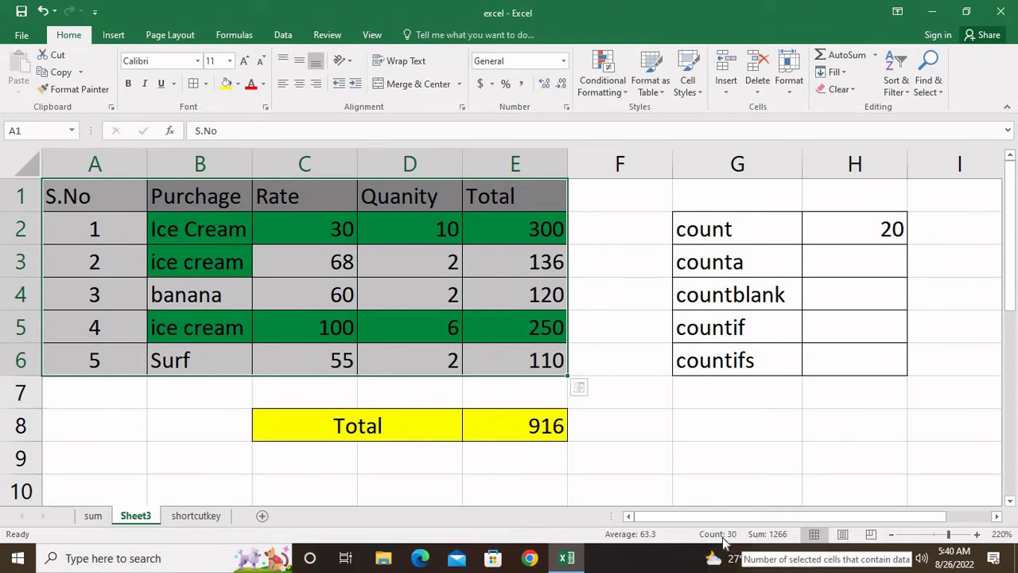
click(243, 264)
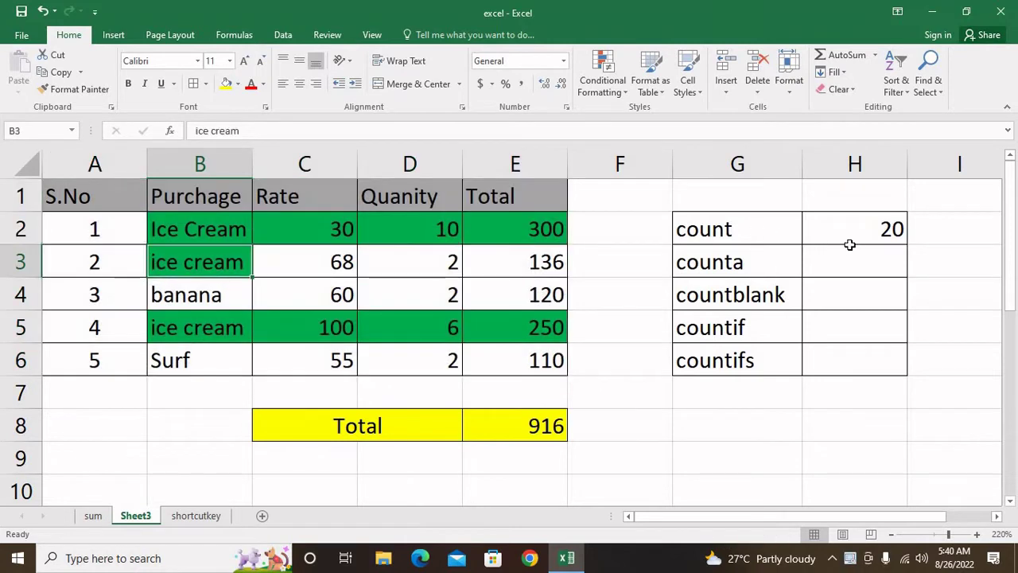
drag(159, 191, 184, 364)
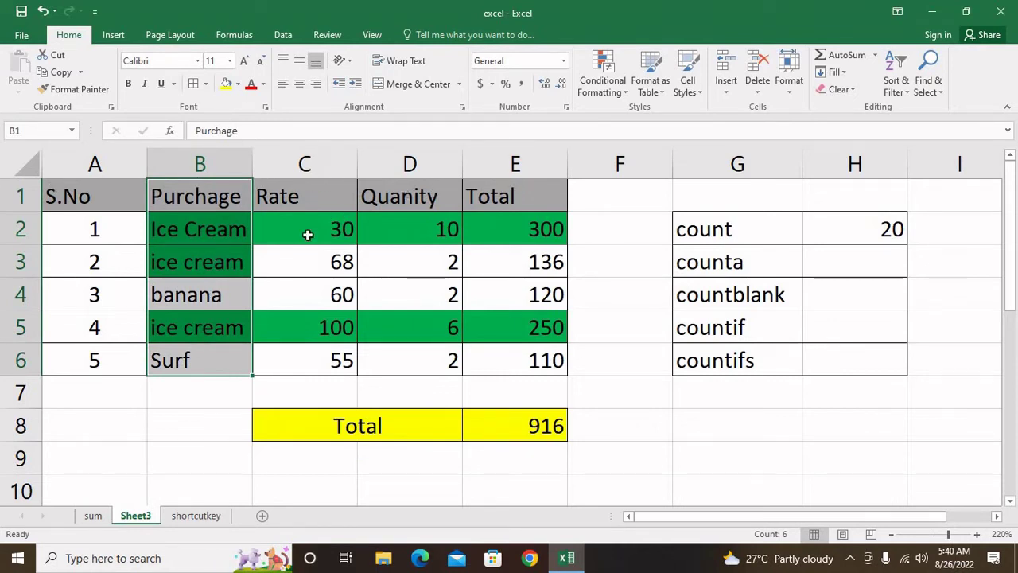
click(862, 250)
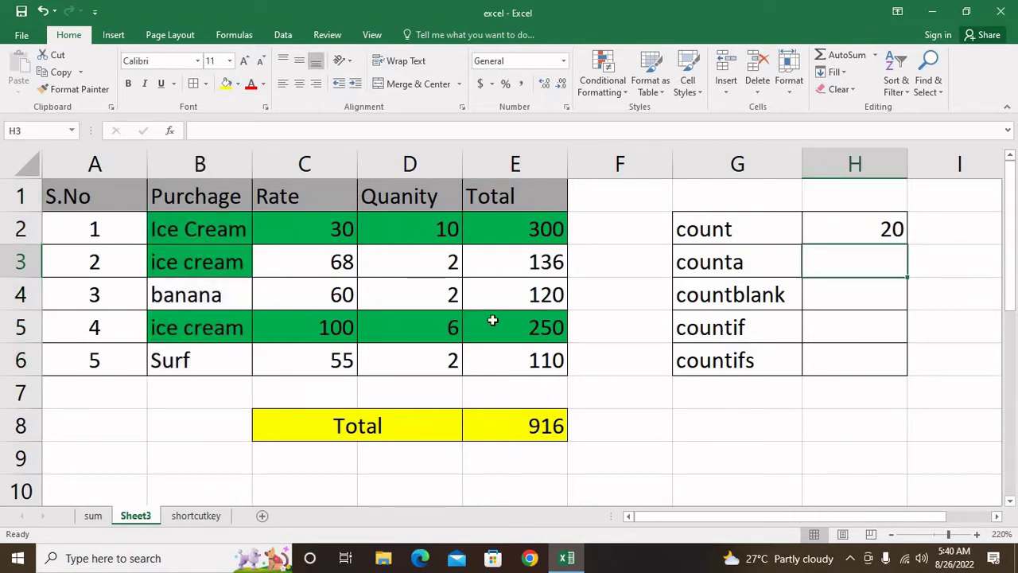
Enter =COUNTA(A1:E6) in H3, which returns 30 non-empty cells
text(=cou)
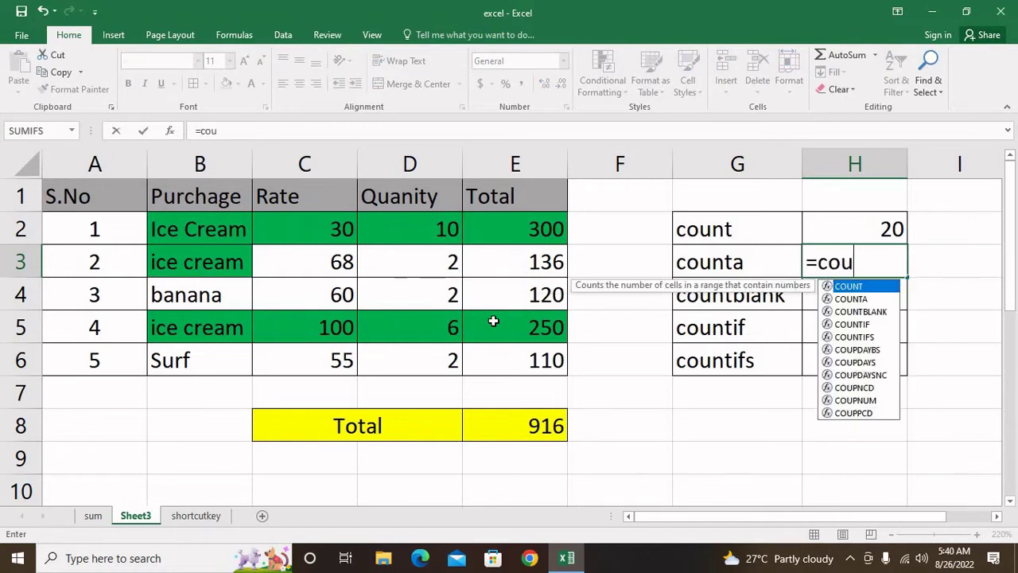
text(nta()
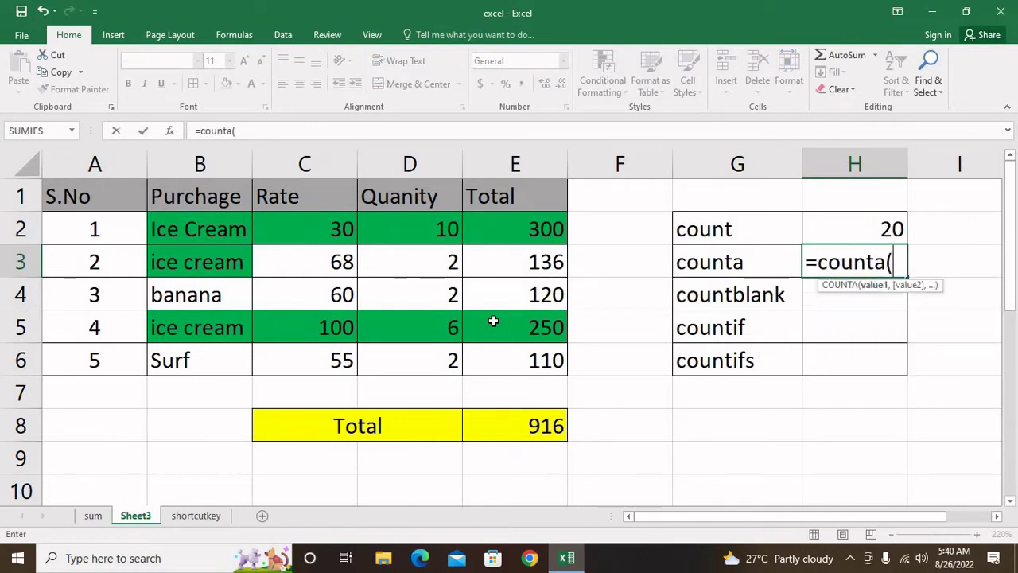
drag(80, 191, 520, 367)
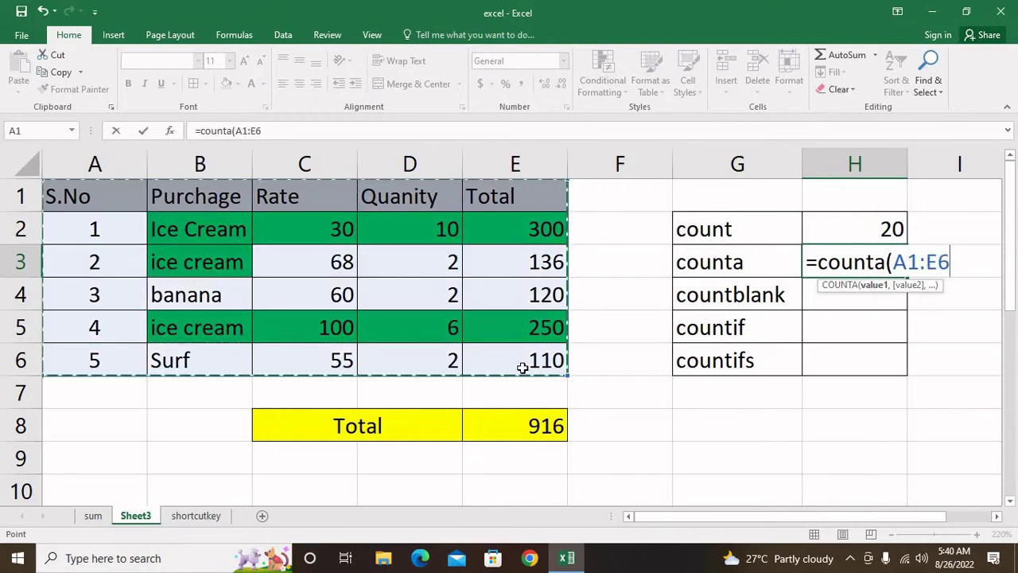
text())
key(Return)
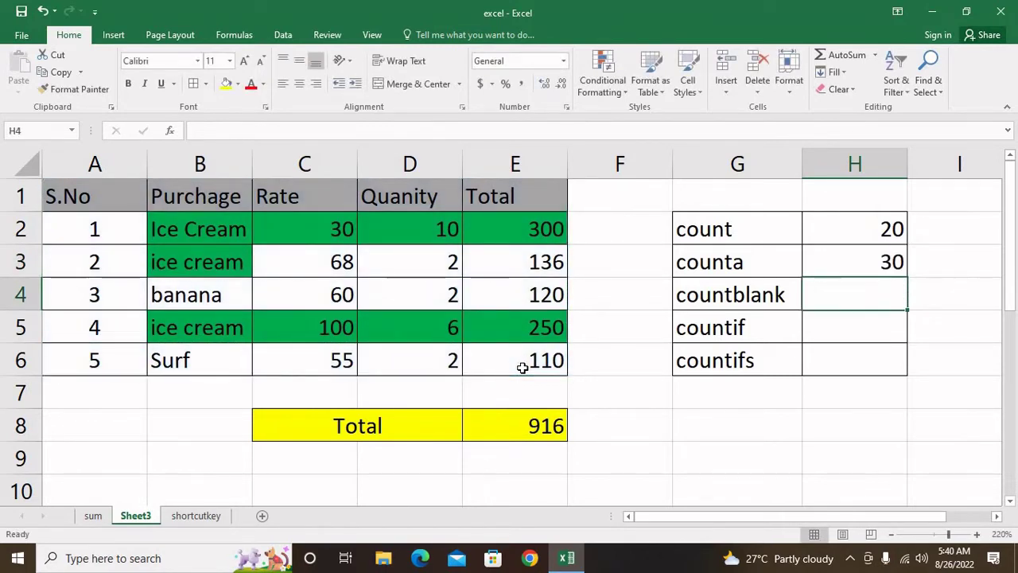
click(899, 256)
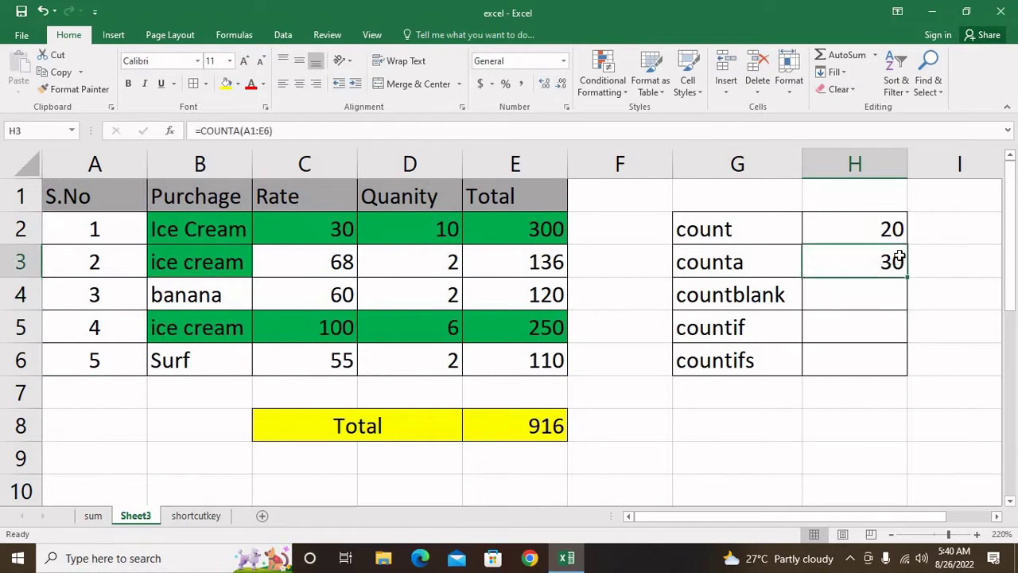
Enter =H3-H2 in I3 using arrow-key references, giving a difference of 10
click(946, 257)
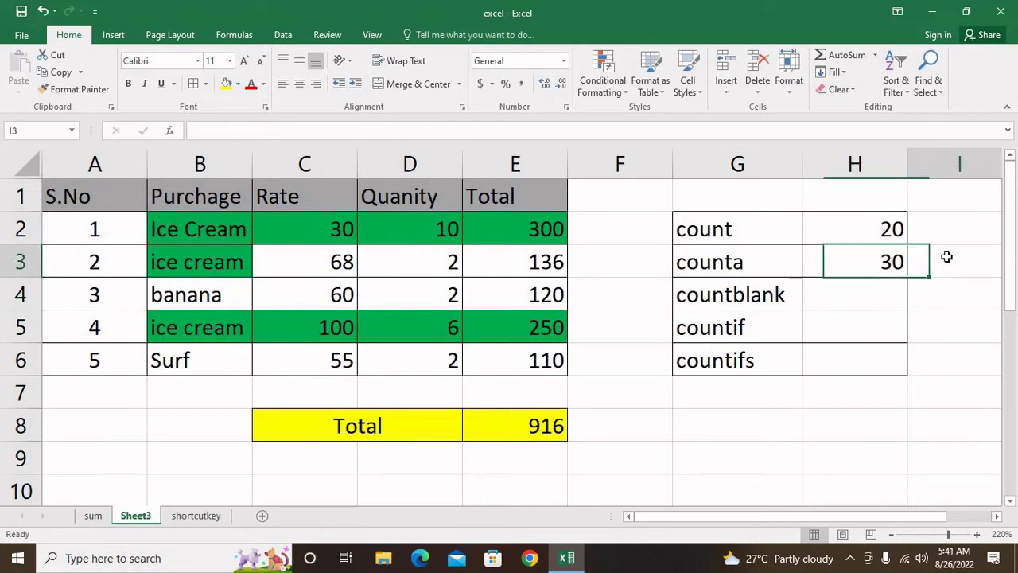
text(=)
key(Left)
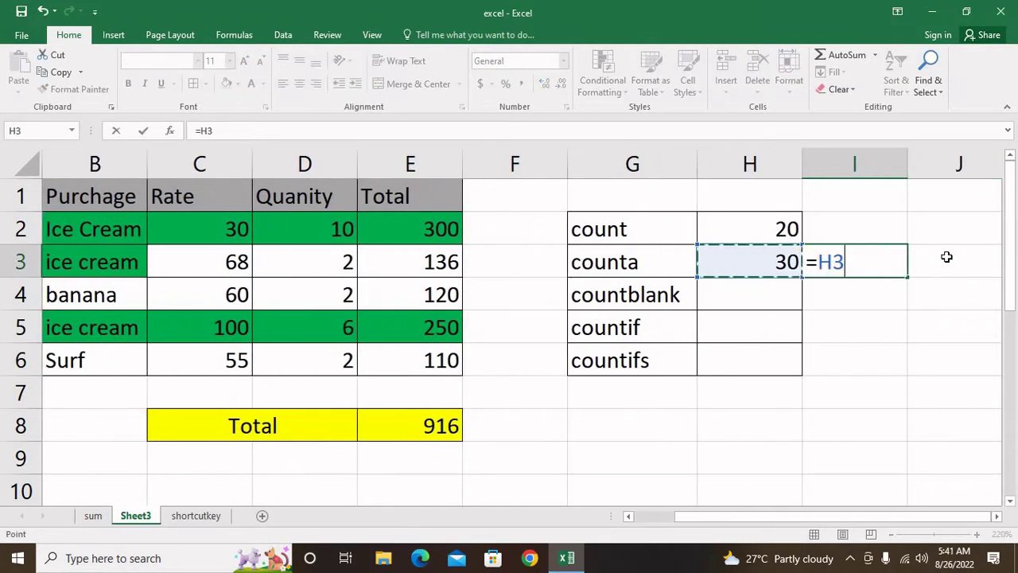
text(-)
key(Up)
key(Left)
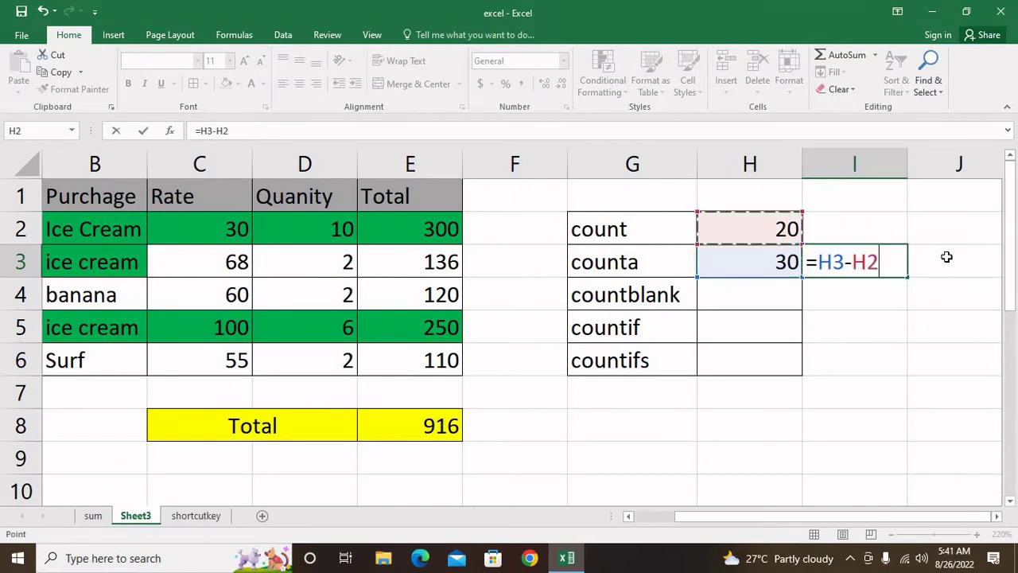
key(Return)
click(886, 263)
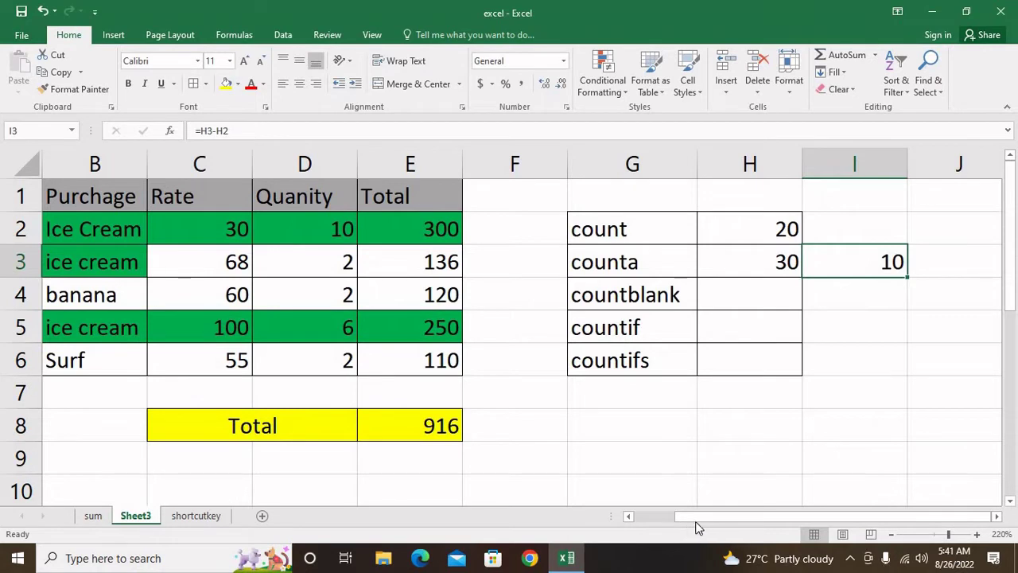
Clear banana's rate of 60 in C4 so COUNT drops to 19
drag(697, 523, 664, 521)
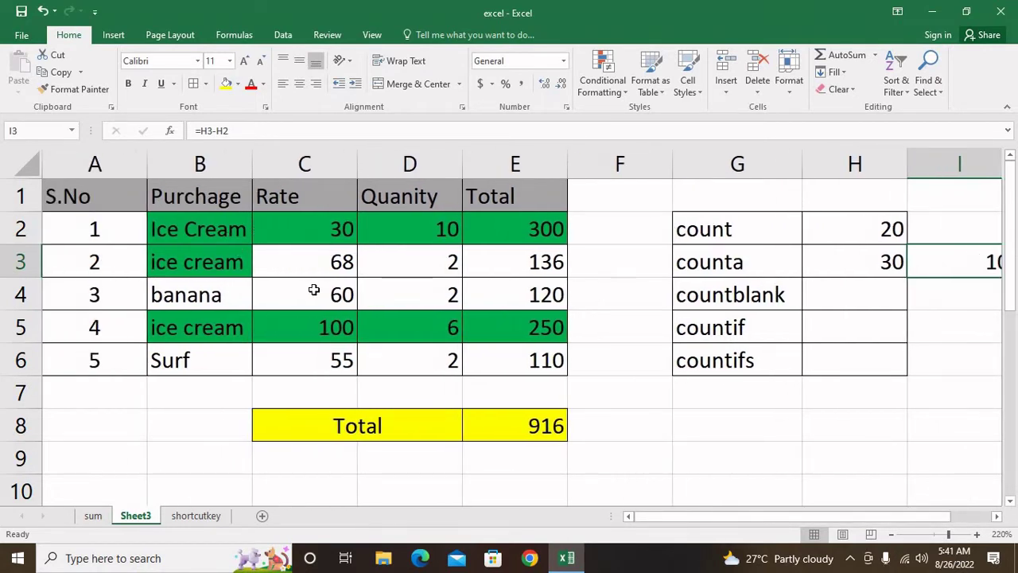
click(315, 290)
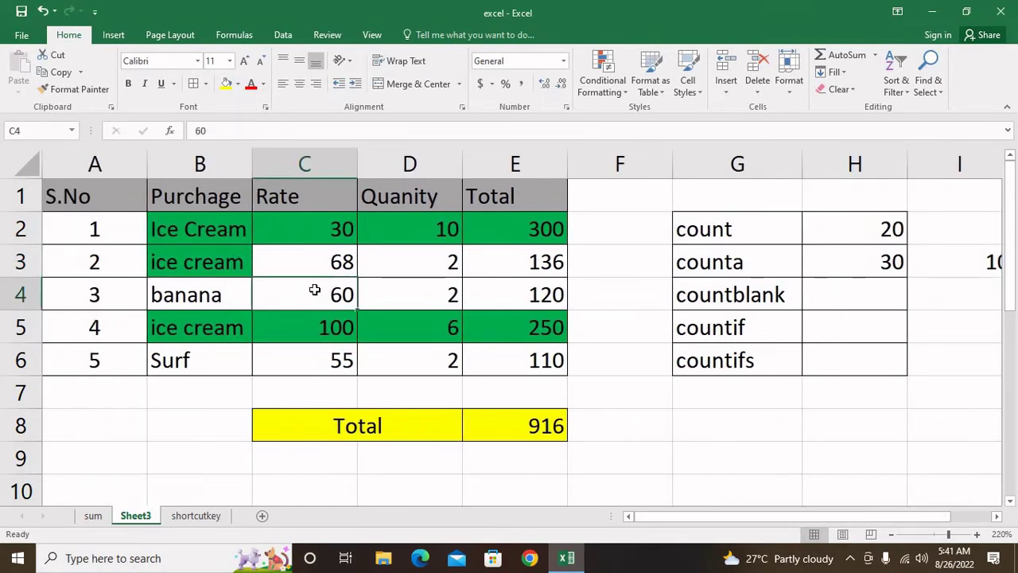
key(Delete)
click(743, 326)
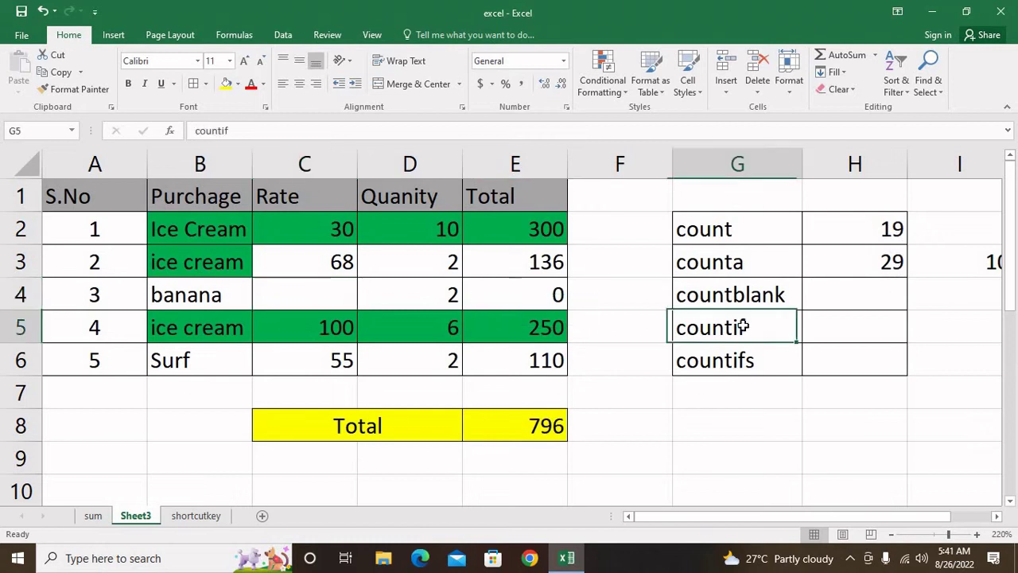
click(770, 236)
click(834, 228)
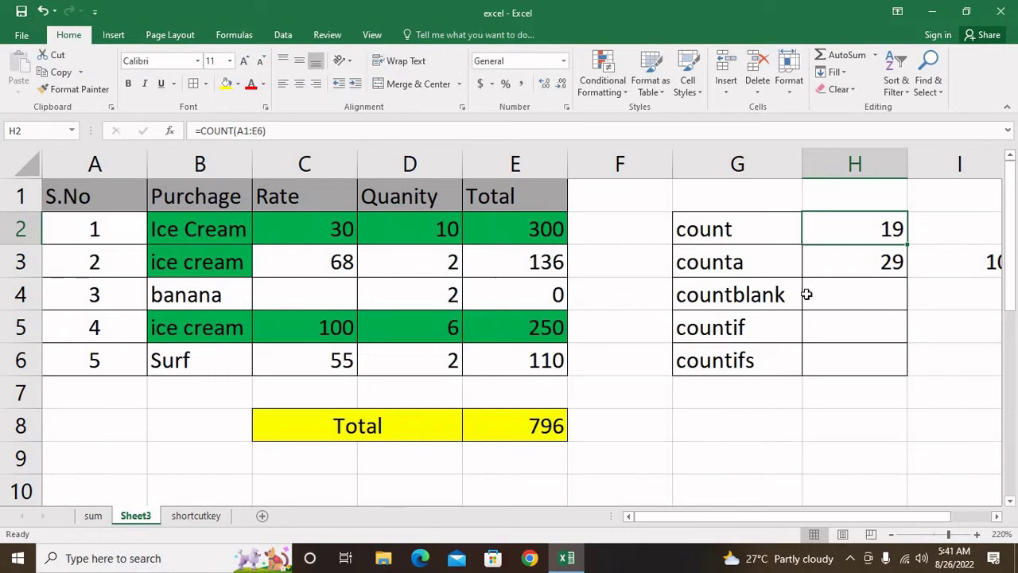
Enter =COUNTBLANK(A1:E6) in H4, returning 1 for banana's cleared rate in C4
click(807, 302)
text(=cou)
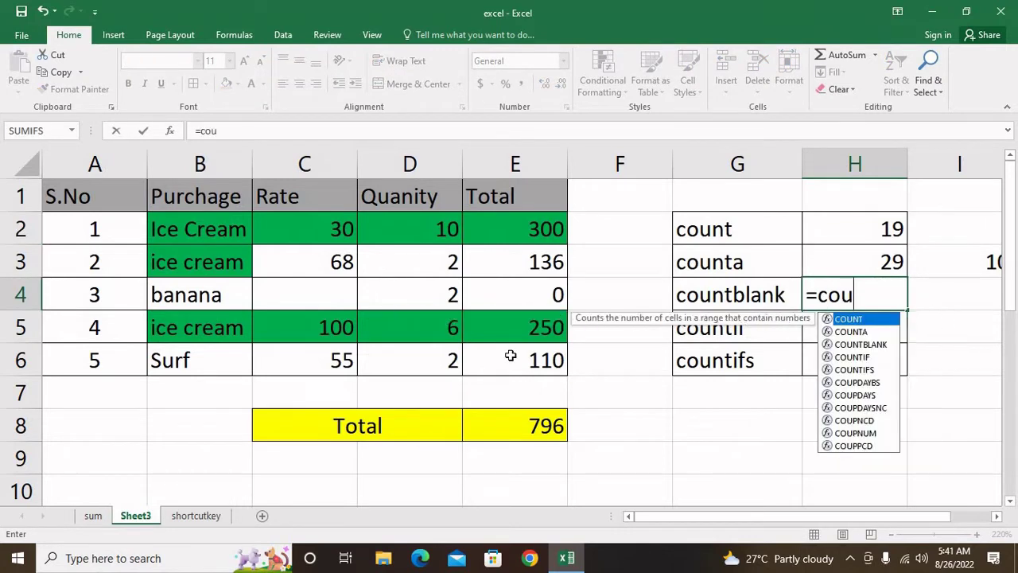
text(ntblan)
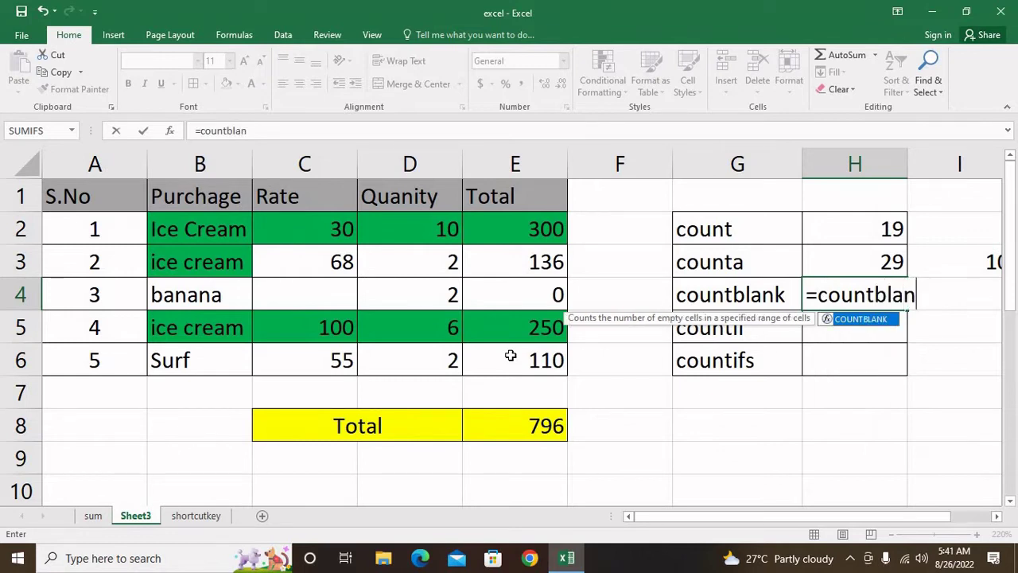
text(k()
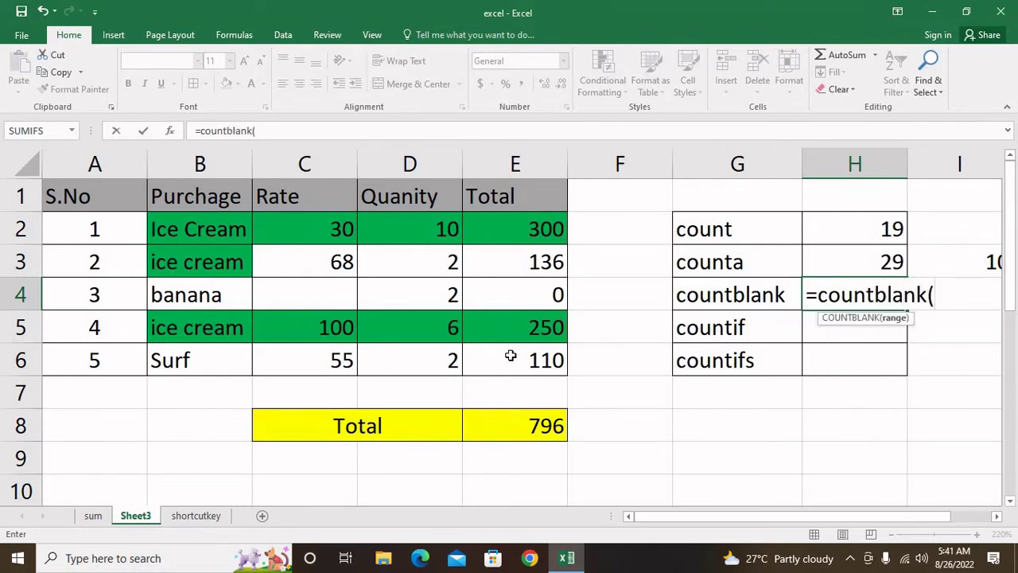
drag(88, 206, 521, 361)
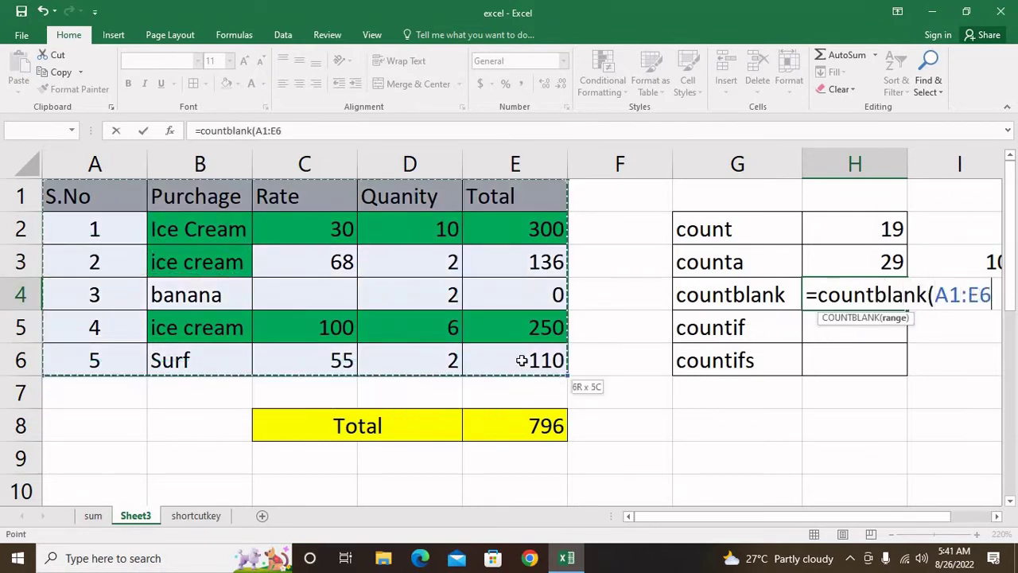
text())
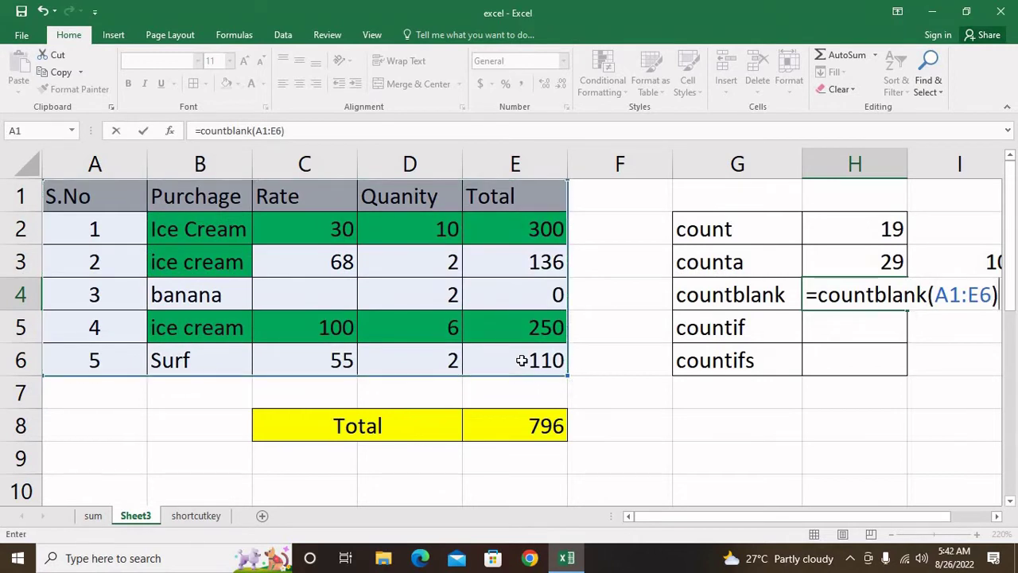
key(Return)
key(Up)
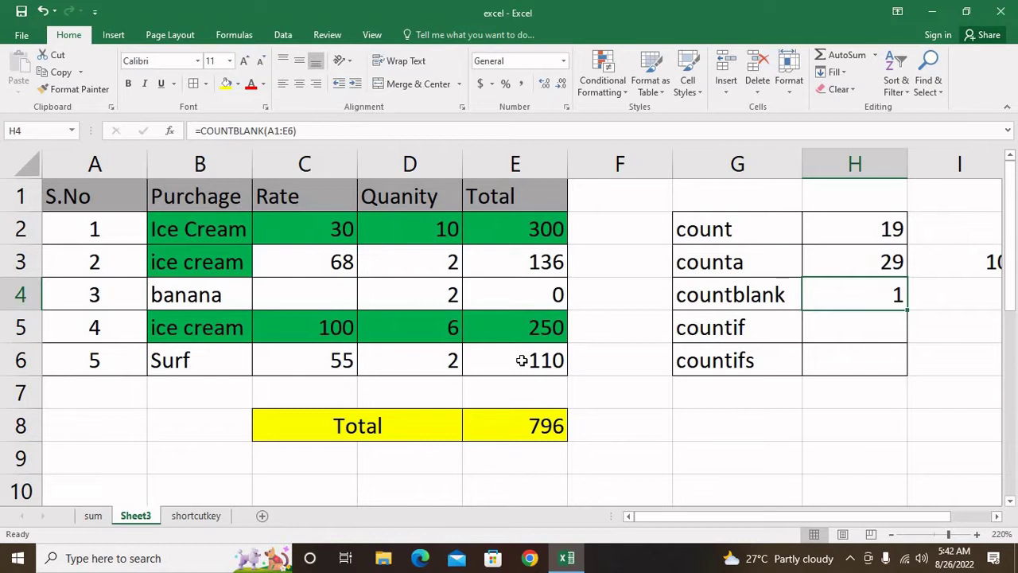
key(Left)
key(Left)
key(Left)
key(Left)
key(Left)
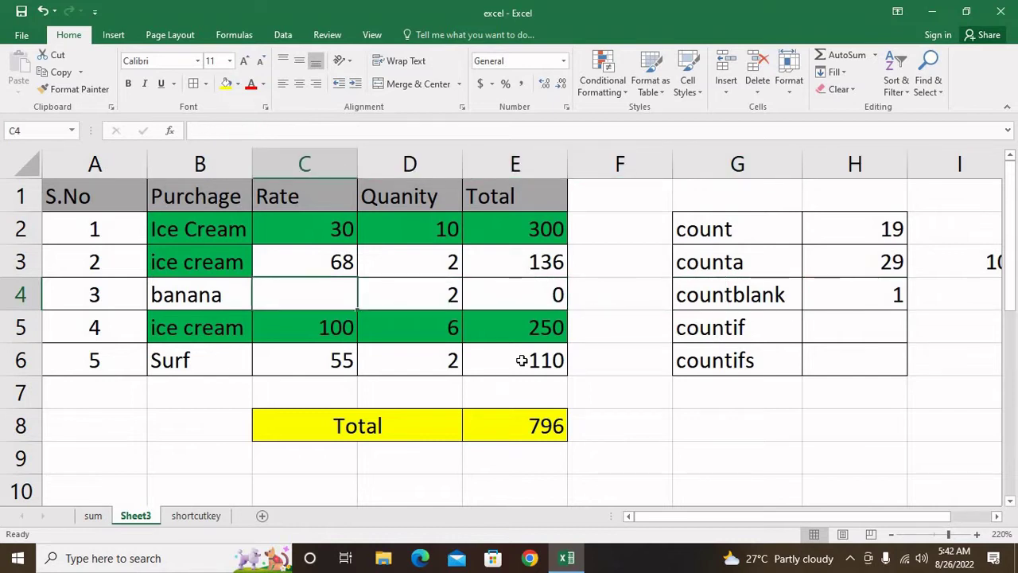
Temporarily replace Surf's rate in C6 with '&', check the COUNTA result, then undo back to 55
key(Down)
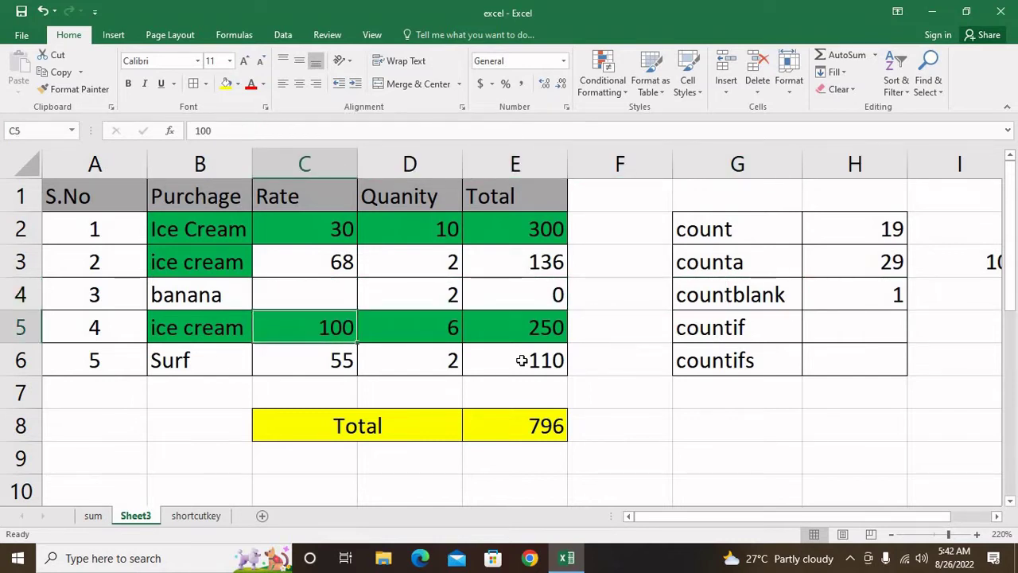
key(Down)
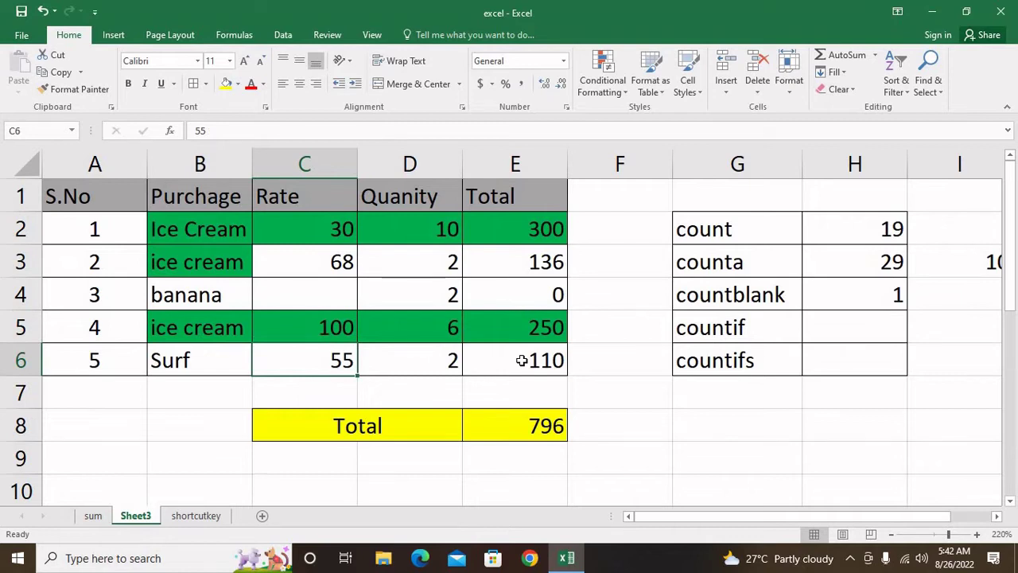
text(&)
key(Return)
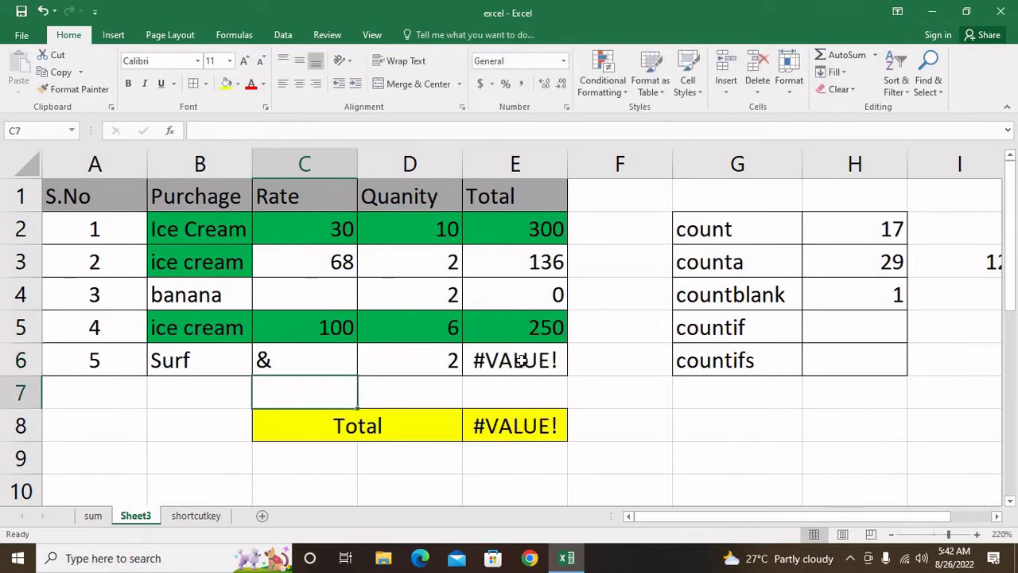
key(Up)
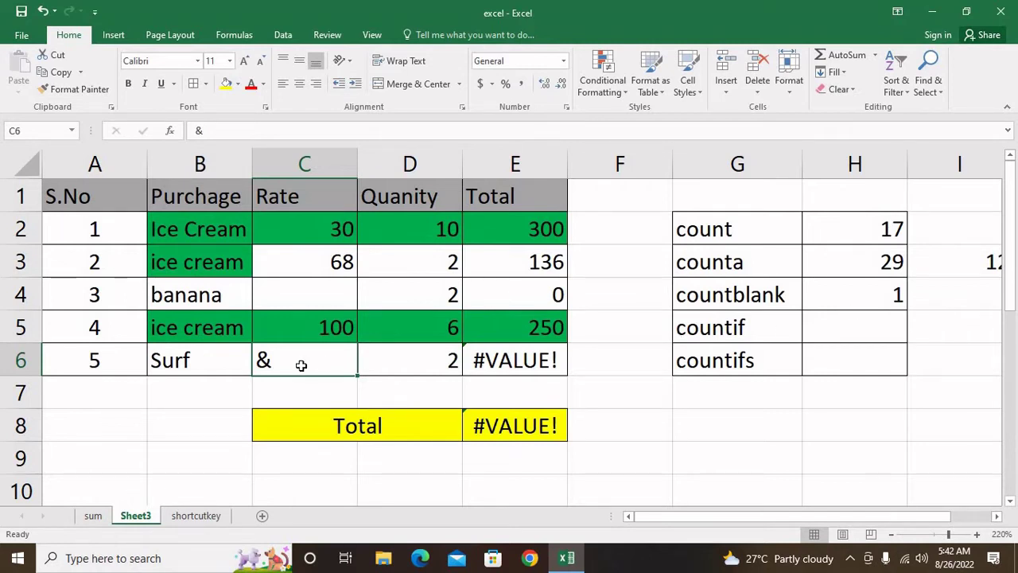
click(820, 261)
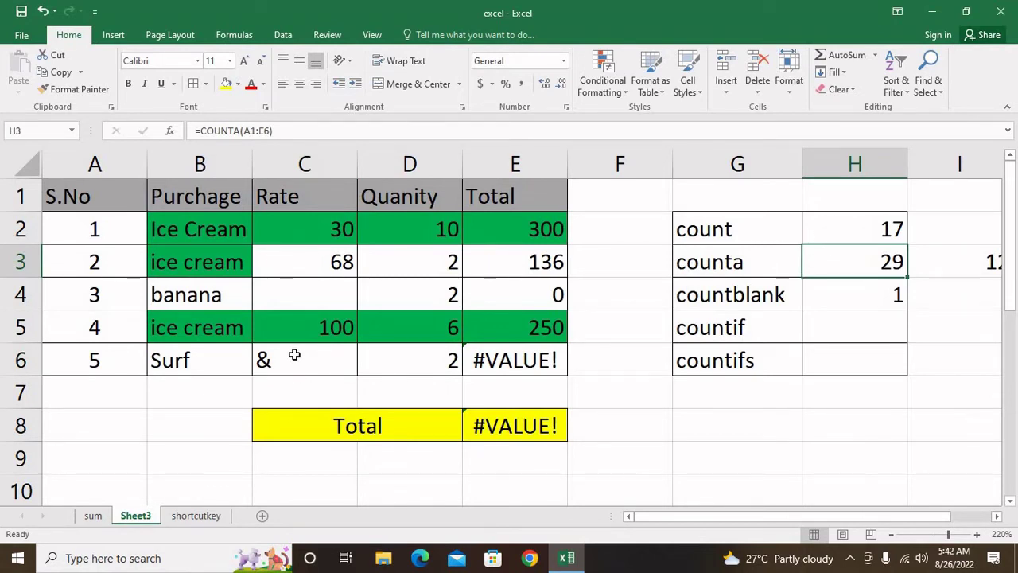
click(294, 355)
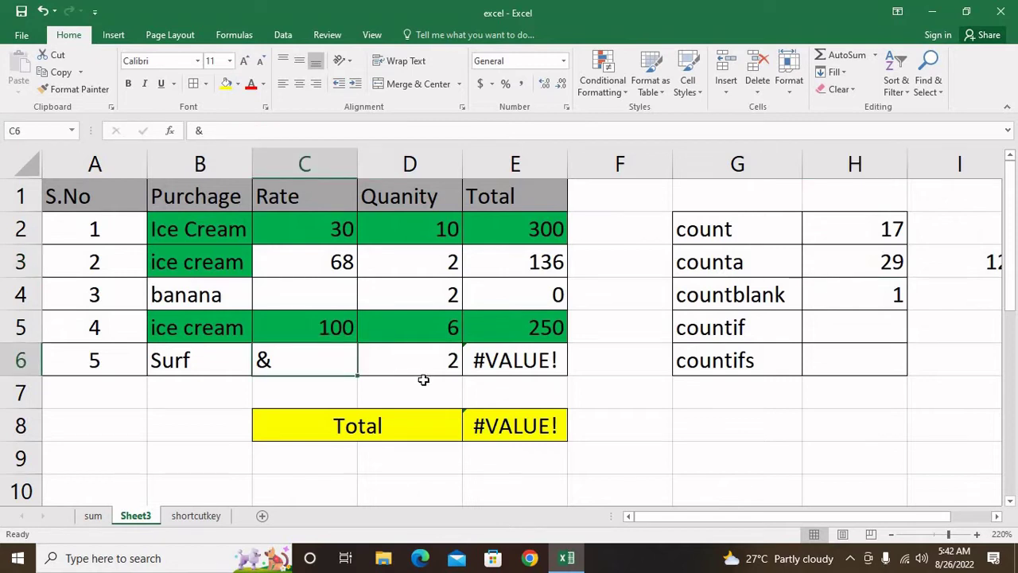
key(ctrl+z)
key(ctrl+z)
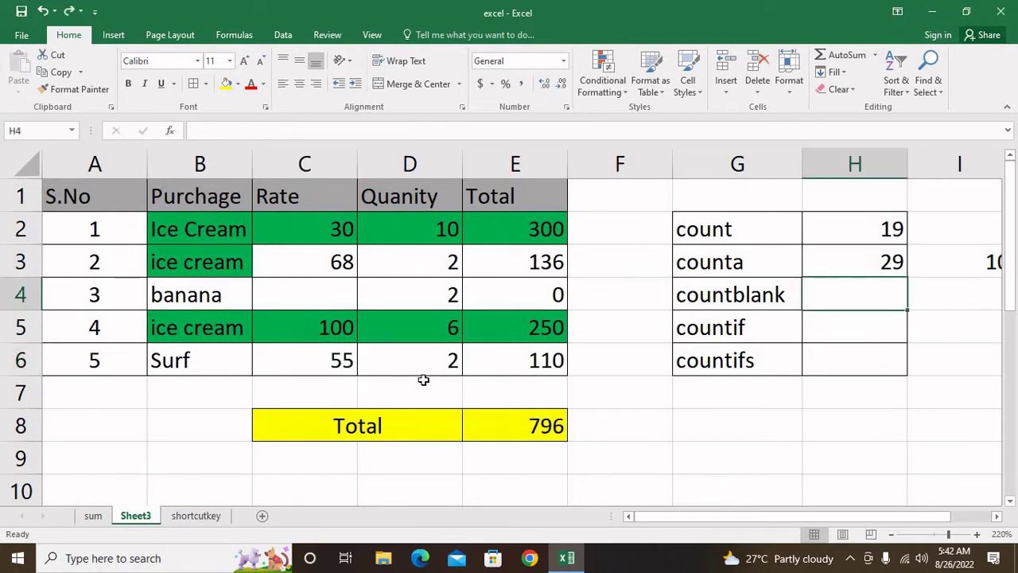
Redo the COUNTBLANK formula and enter 50 as banana's rate in C4
key(ctrl+y)
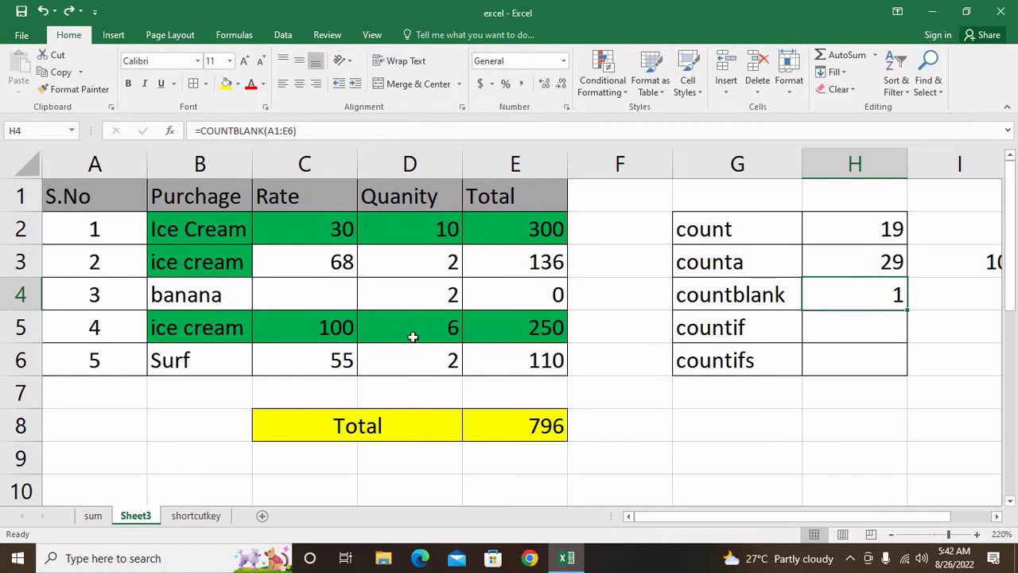
click(322, 296)
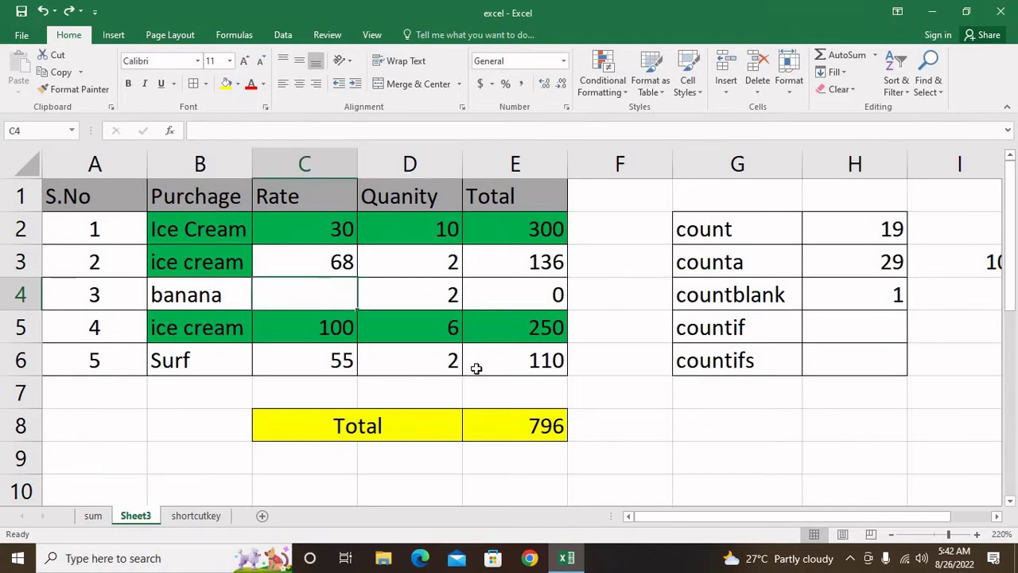
text(50)
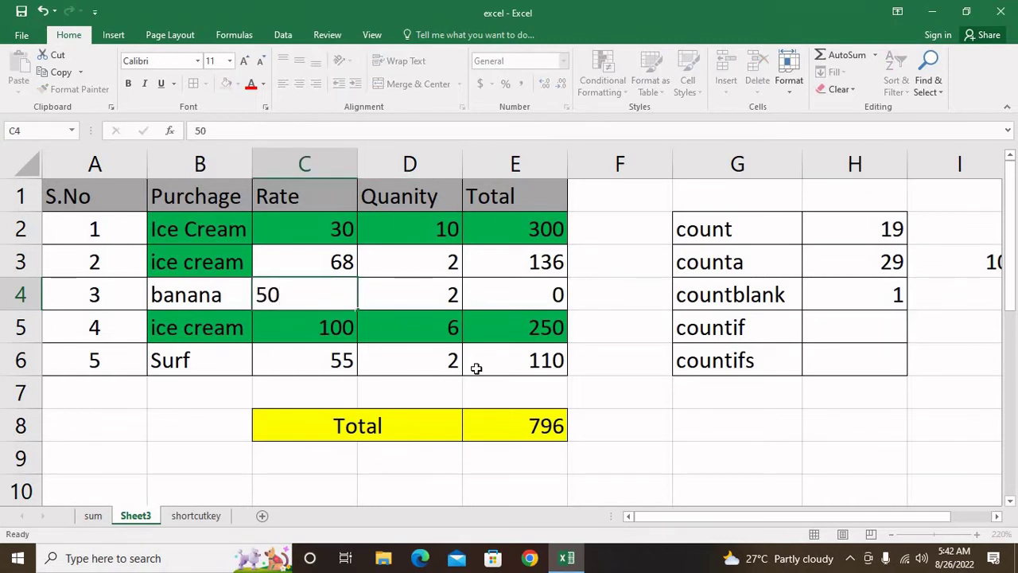
key(Return)
click(859, 332)
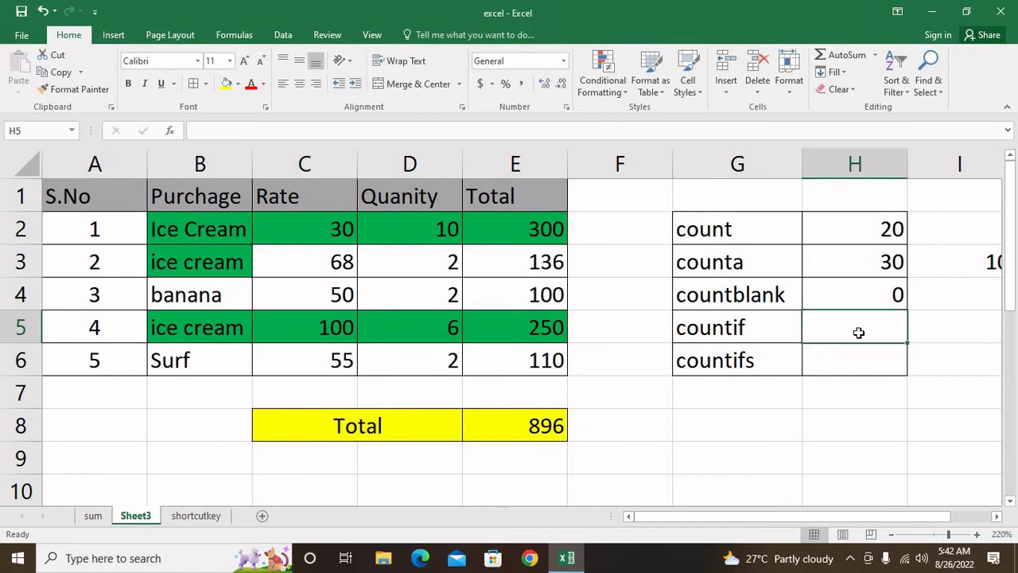
text(=cou)
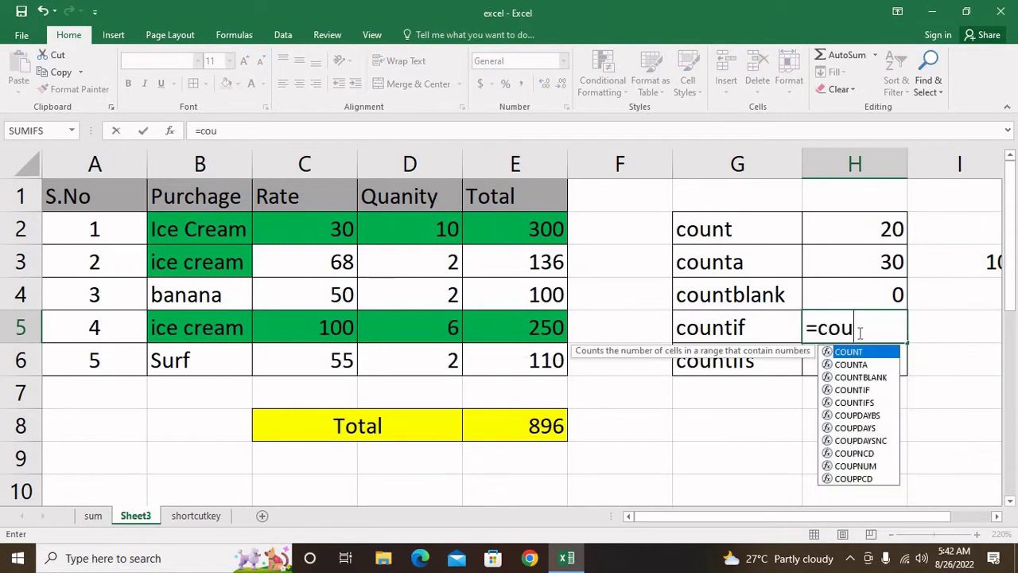
text(ntif()
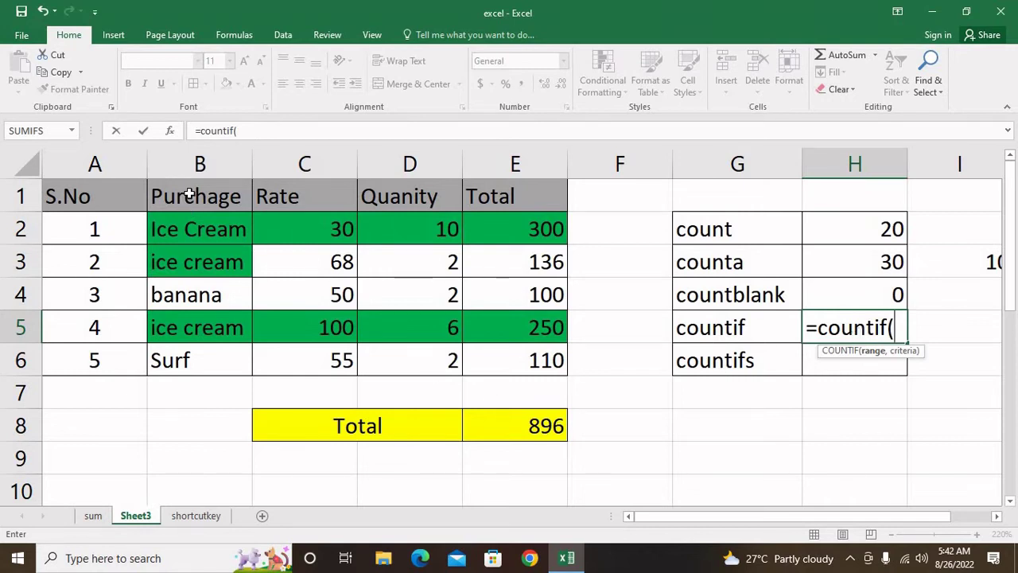
Complete =COUNTIF(B1:E6,"ice cream") in H5, returning 3 matching entries
drag(189, 195, 505, 364)
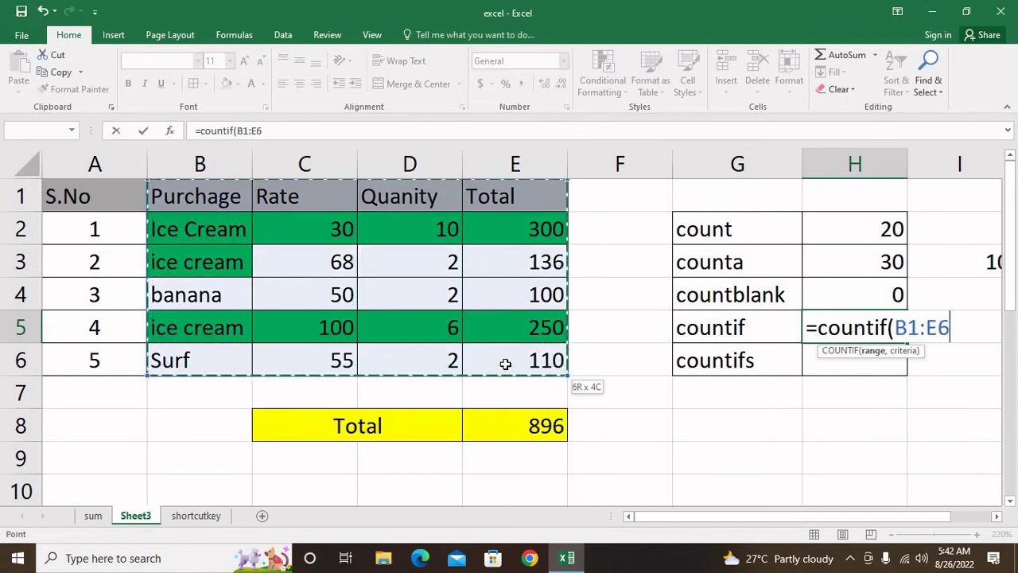
text(,"i)
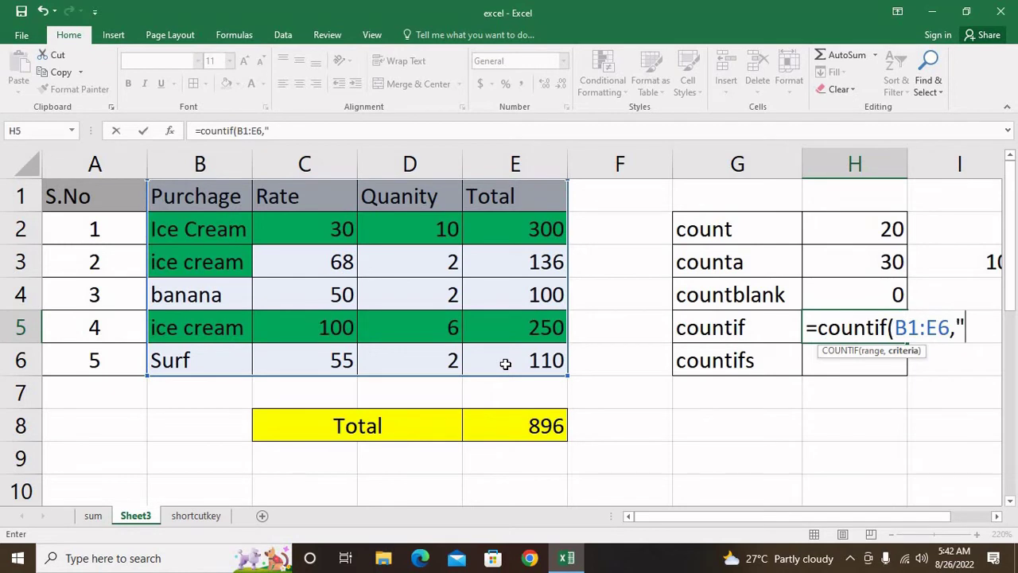
text(ce crea)
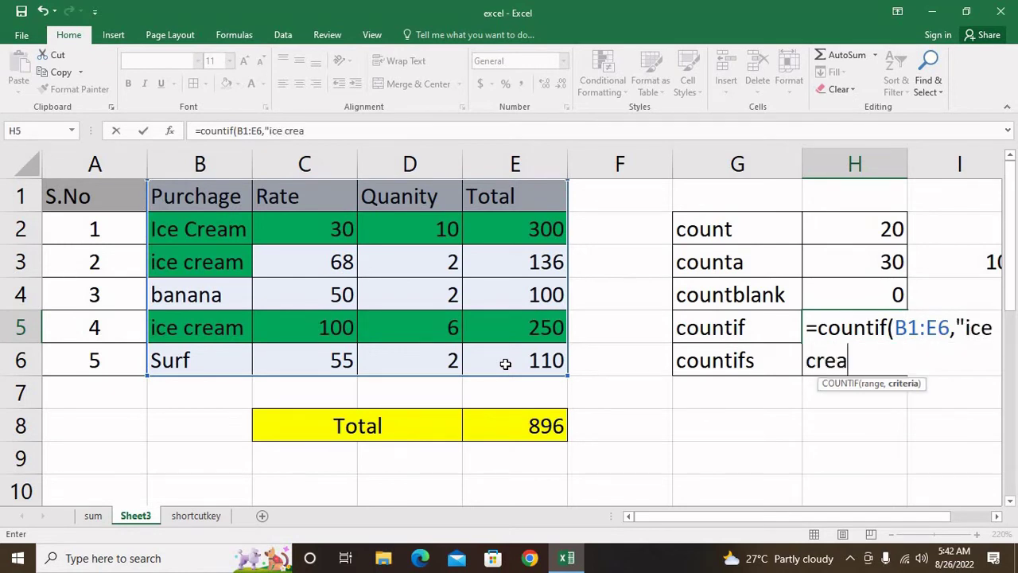
text(m"))
key(Return)
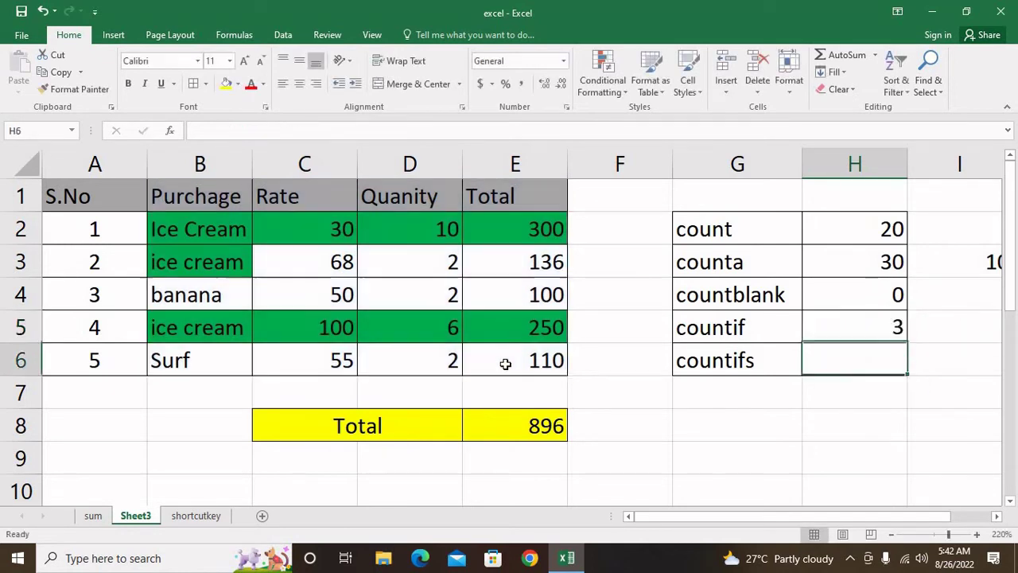
key(Up)
key(Down)
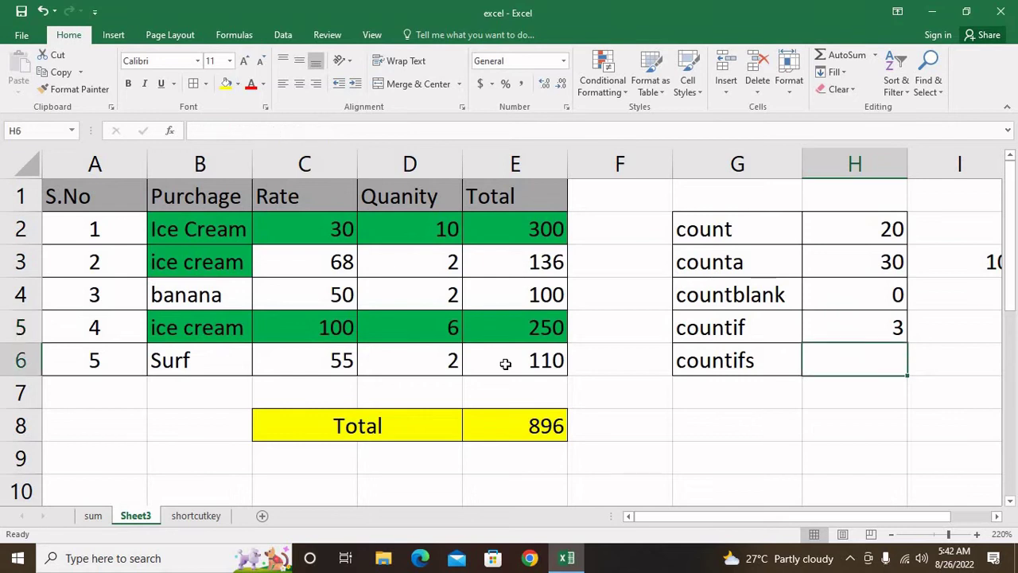
key(Up)
key(Right)
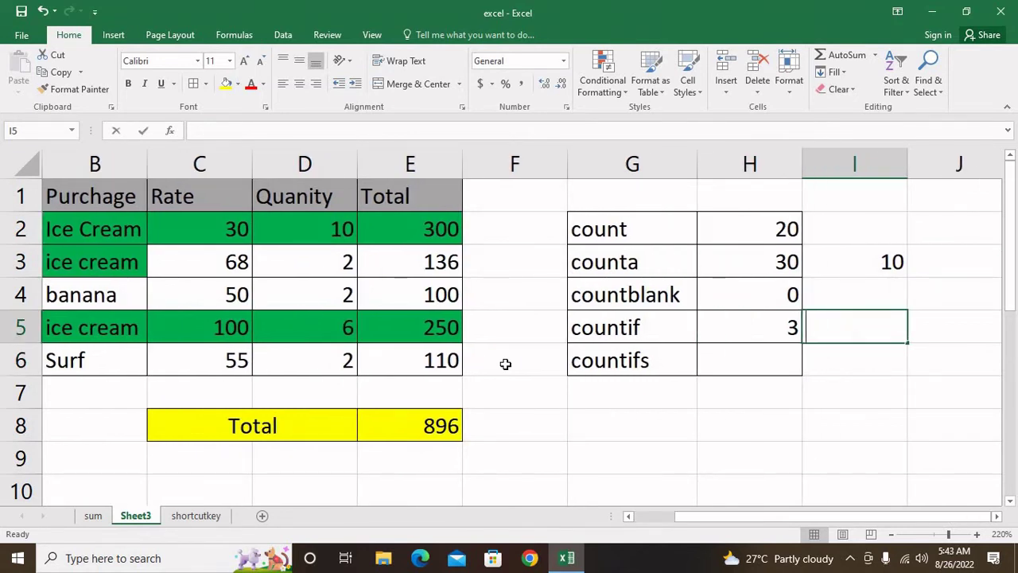
Type 'ice cream' into I5 to serve as the COUNTIF criterion
text(ice )
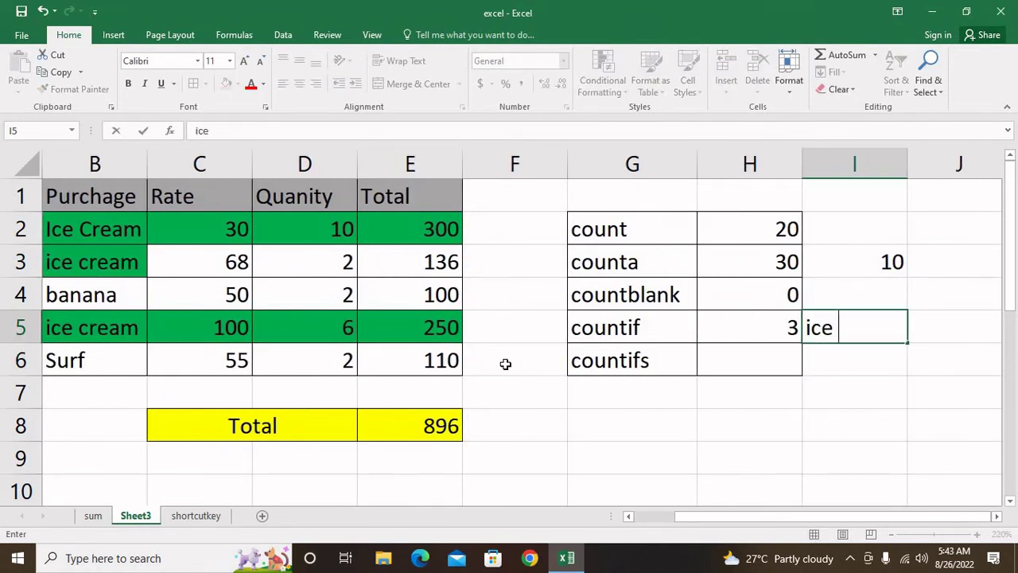
text(cream)
key(Return)
key(Up)
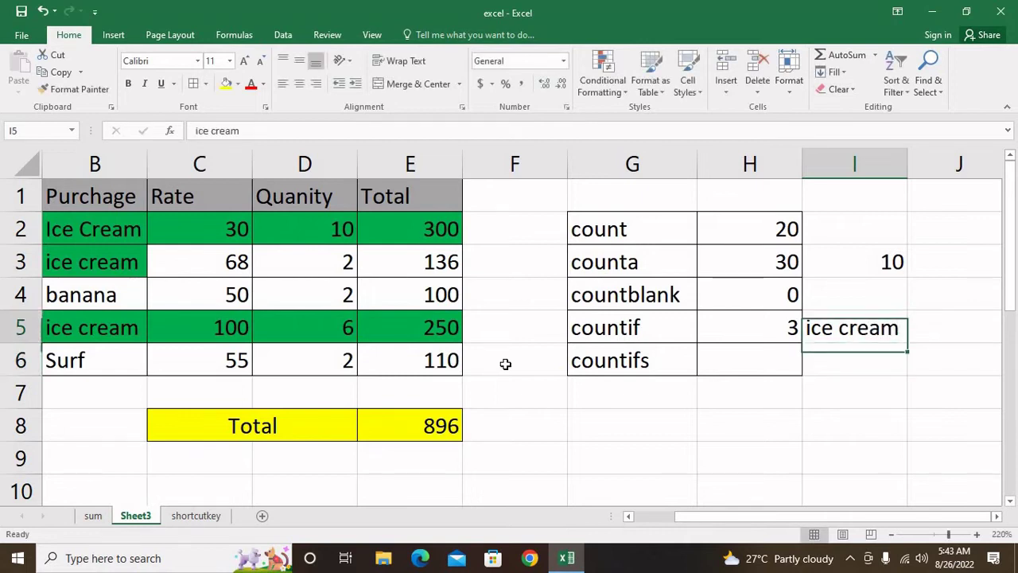
key(Left)
Restart the COUNTIF in H5 and select A1:E6 as its range with Ctrl+Shift+arrow keys
text(=)
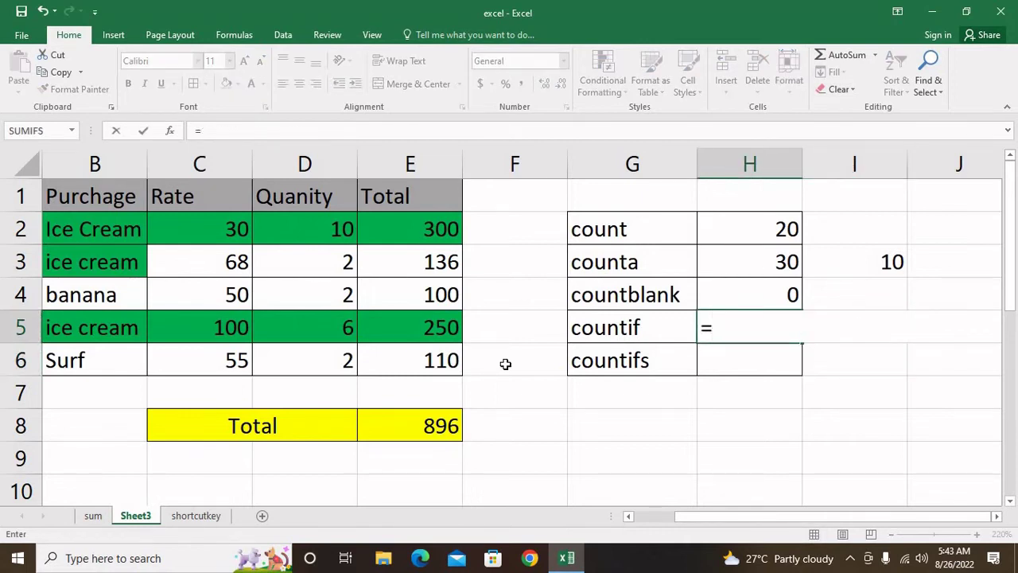
key(ctrl+Return)
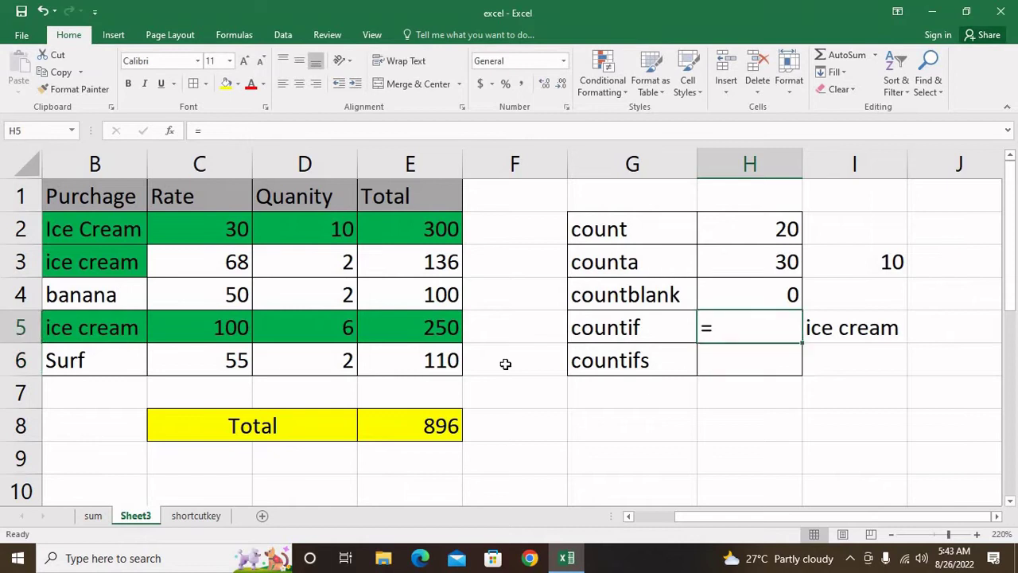
text(count)
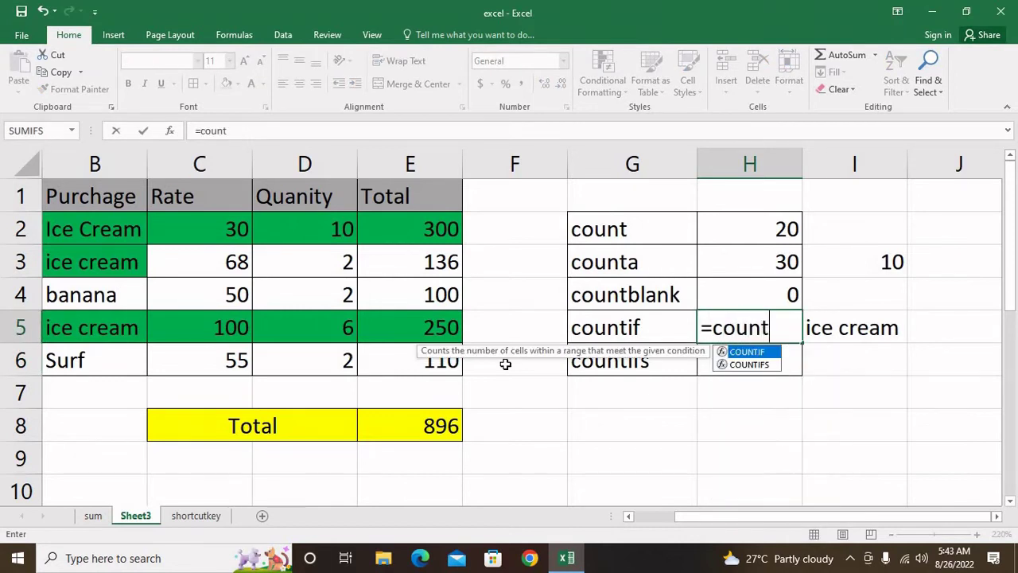
text(if()
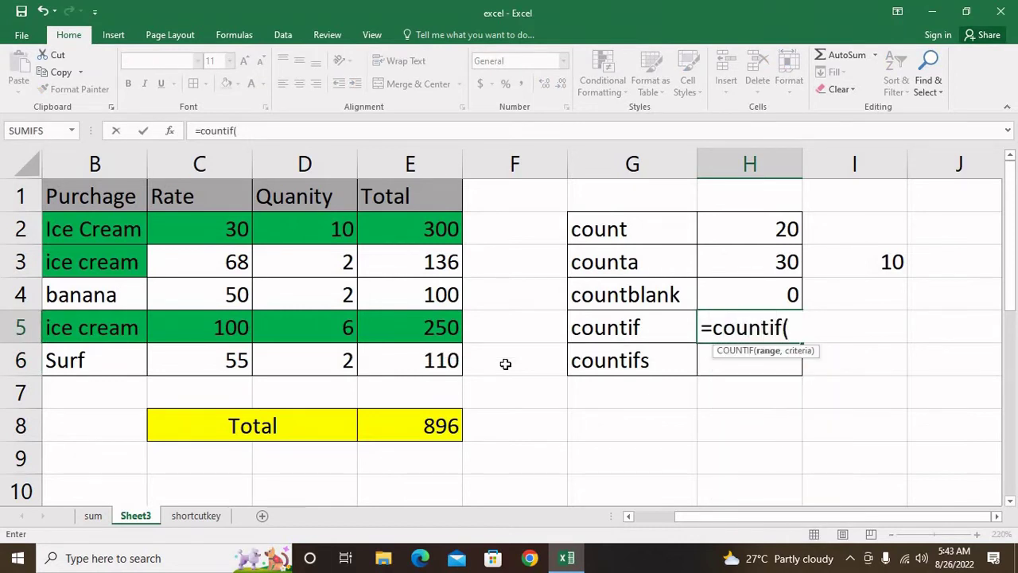
key(Left)
key(Left)
key(Left)
key(Left)
key(Left)
key(Left)
key(Left)
key(Right)
key(Up)
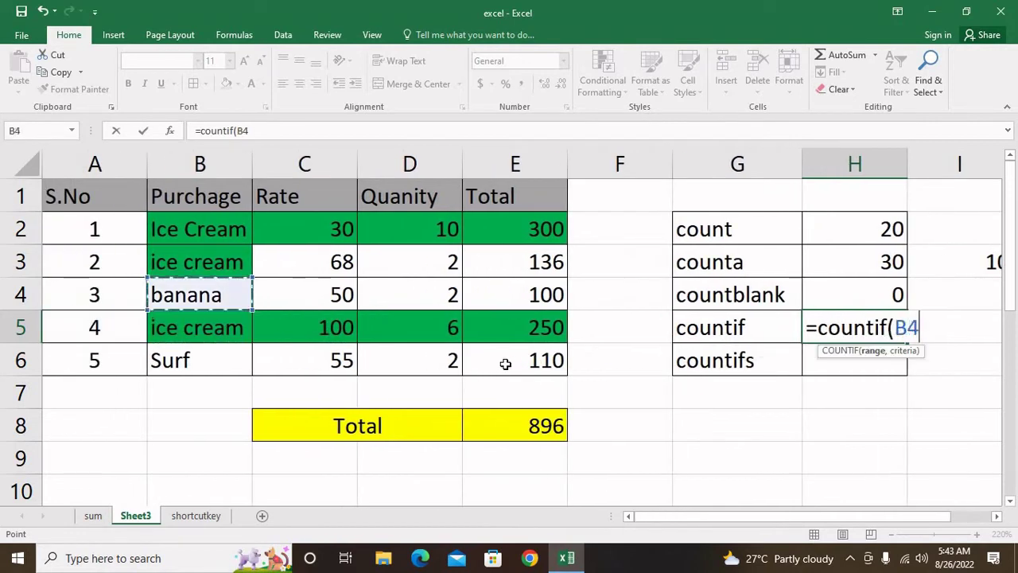
key(Up)
key(Up)
key(Up)
key(ctrl+shift+Down)
key(ctrl+shift+Up)
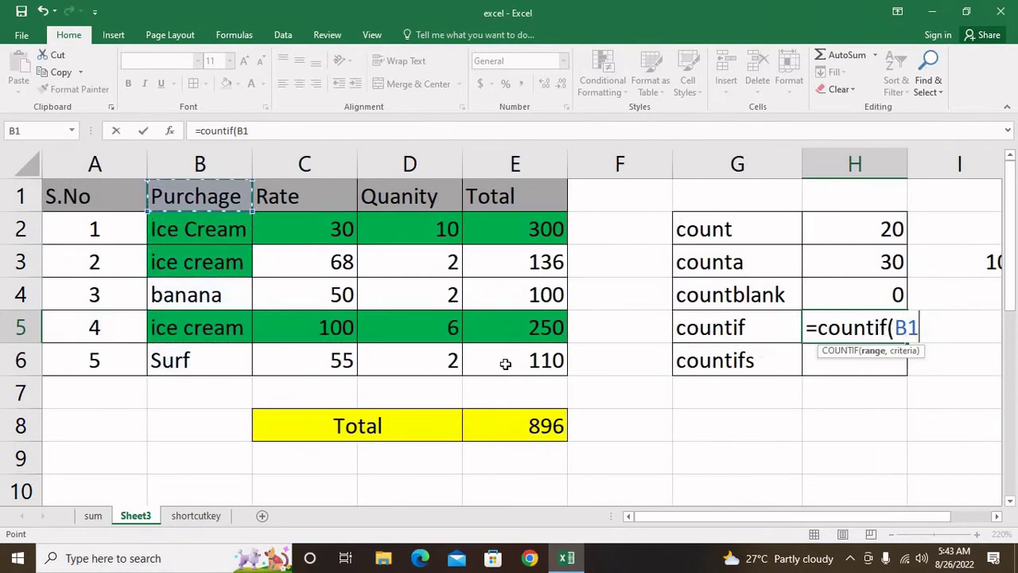
key(Left)
key(ctrl+shift+Down)
key(ctrl+shift+Right)
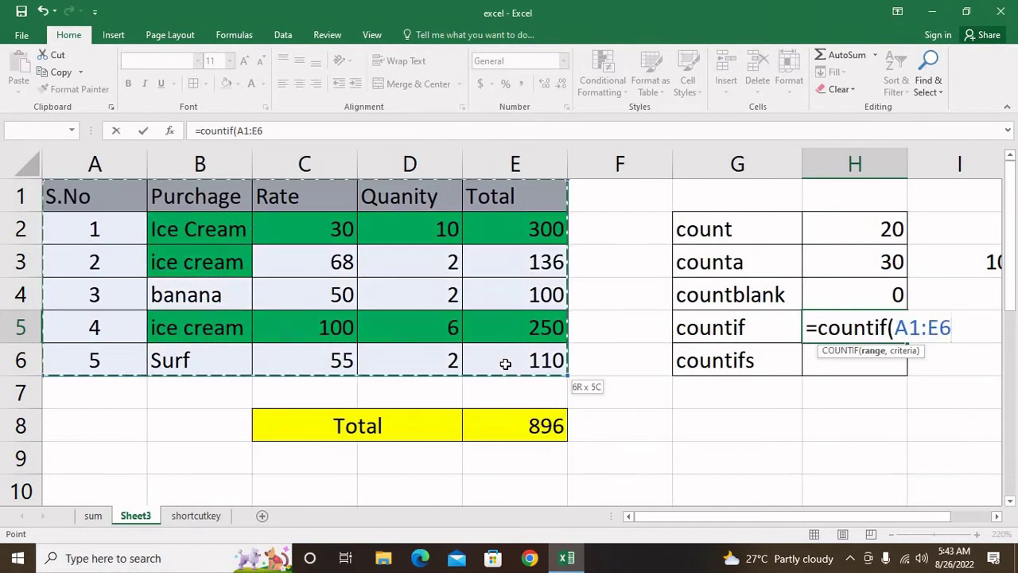
key(ctrl+shift+Up)
key(ctrl+shift+Left)
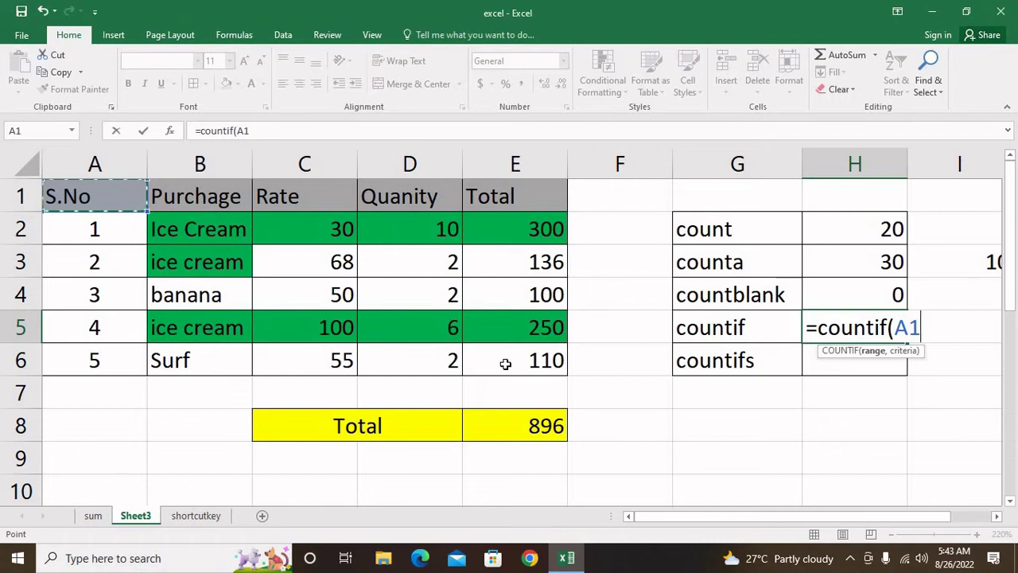
key(ctrl+shift+Down)
key(ctrl+shift+Right)
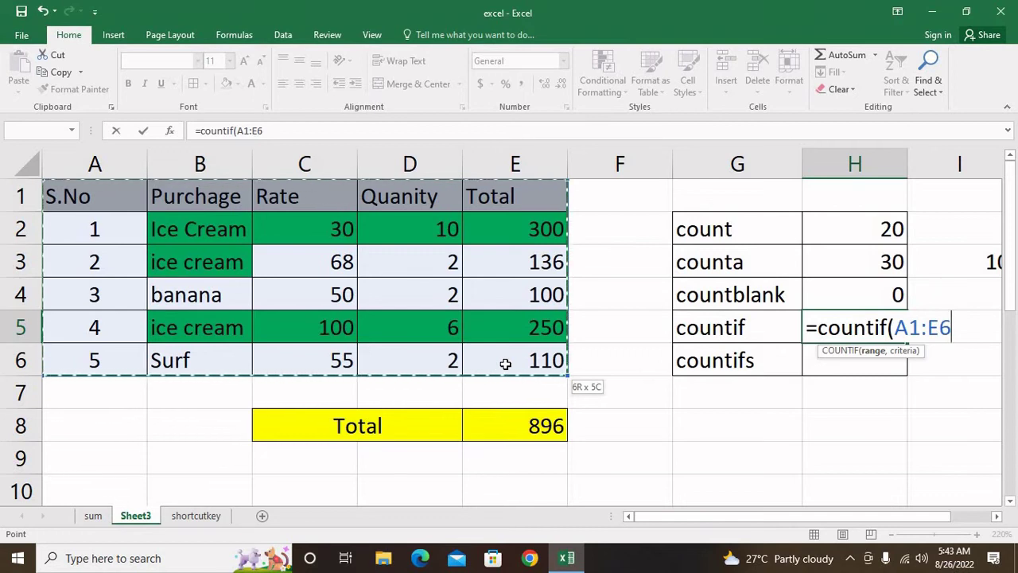
Point the criterion to I5 and commit =COUNTIF(A1:E6,I5), still returning 3
text(,)
key(Right)
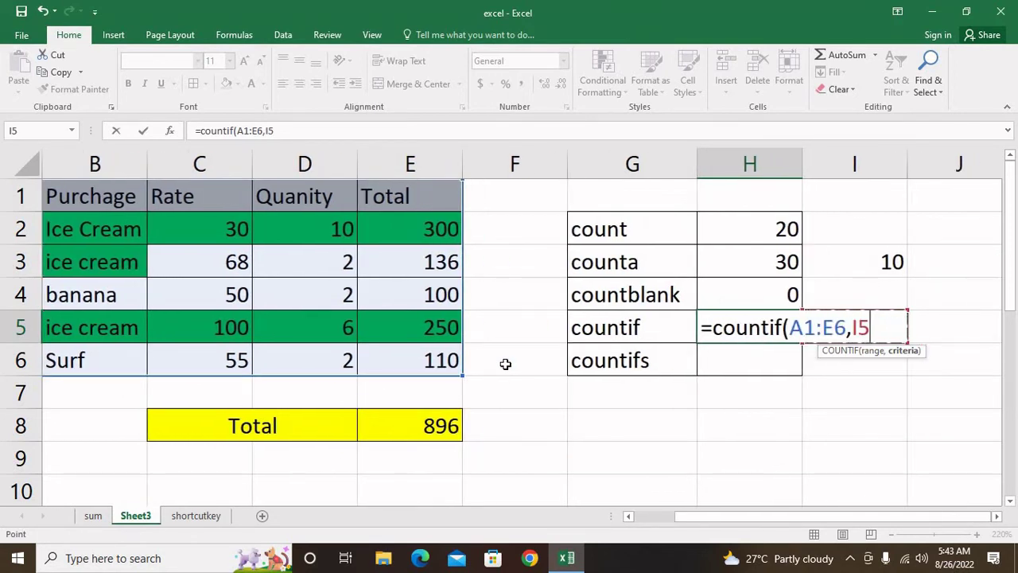
text())
key(Return)
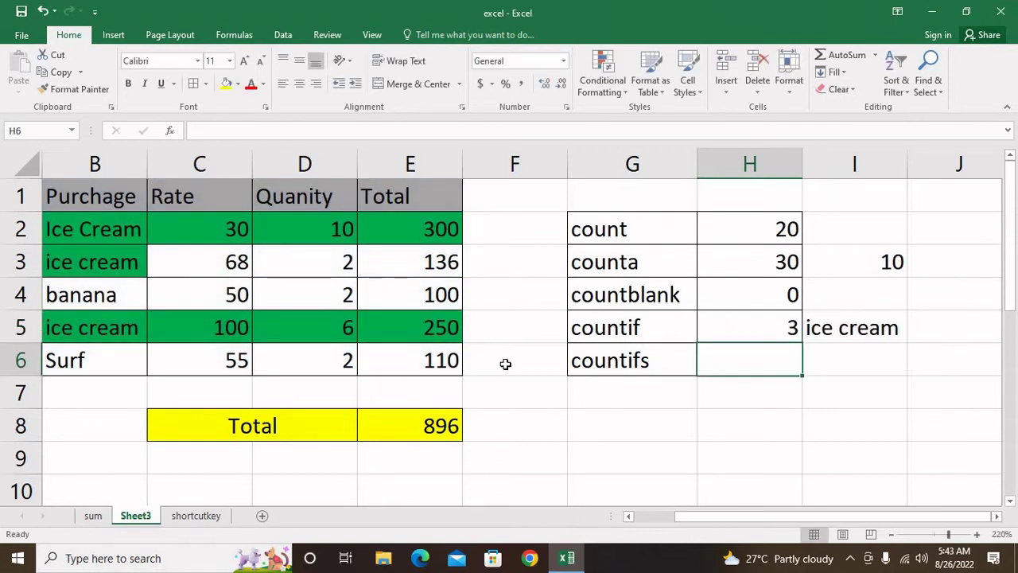
key(Up)
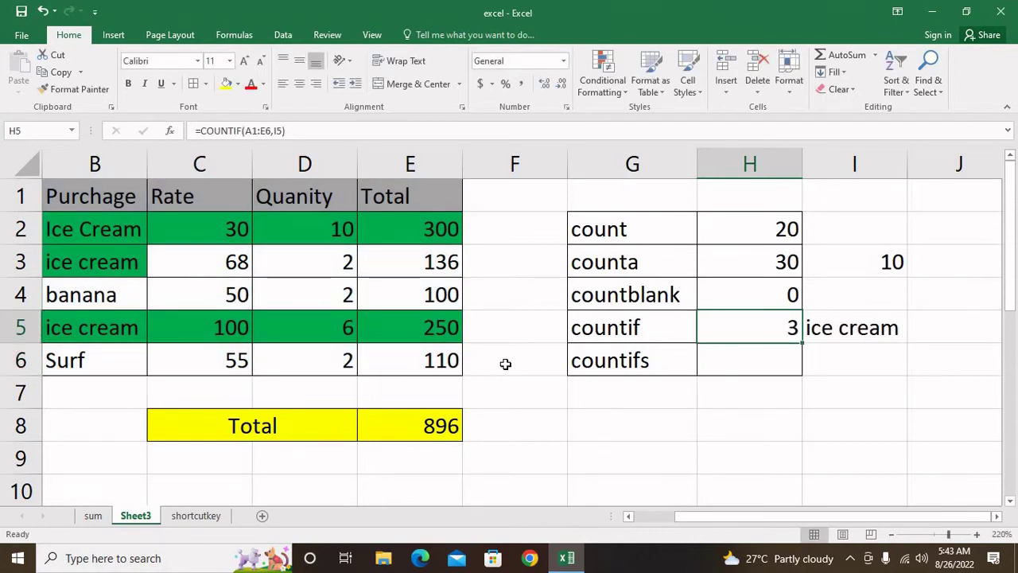
key(Right)
text(b)
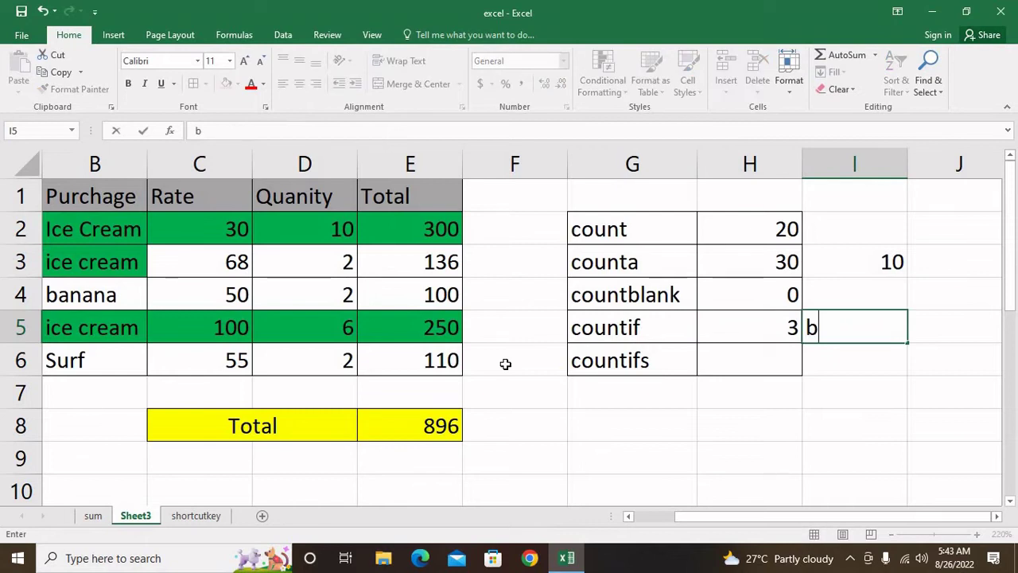
text(anana)
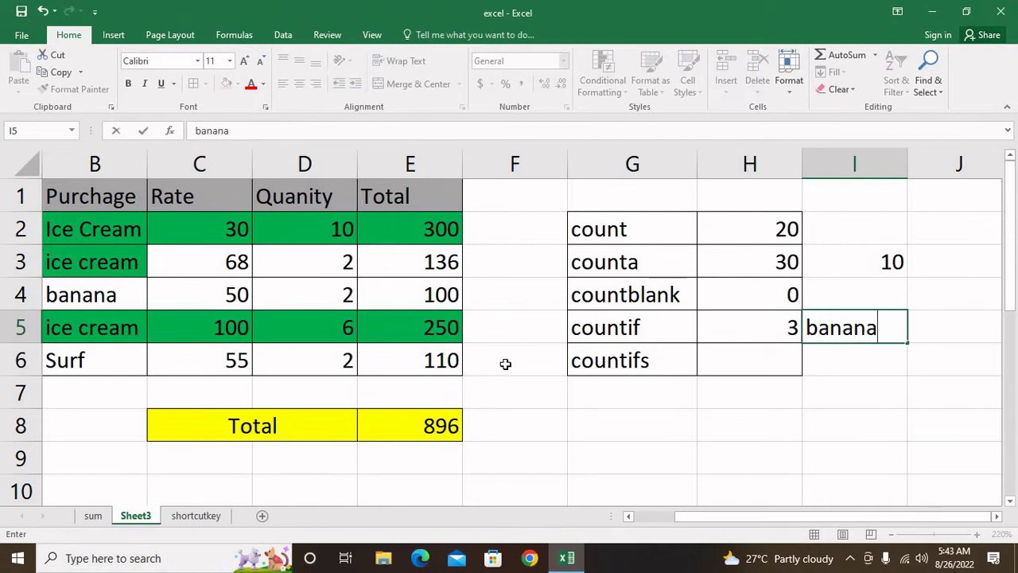
key(Return)
key(Up)
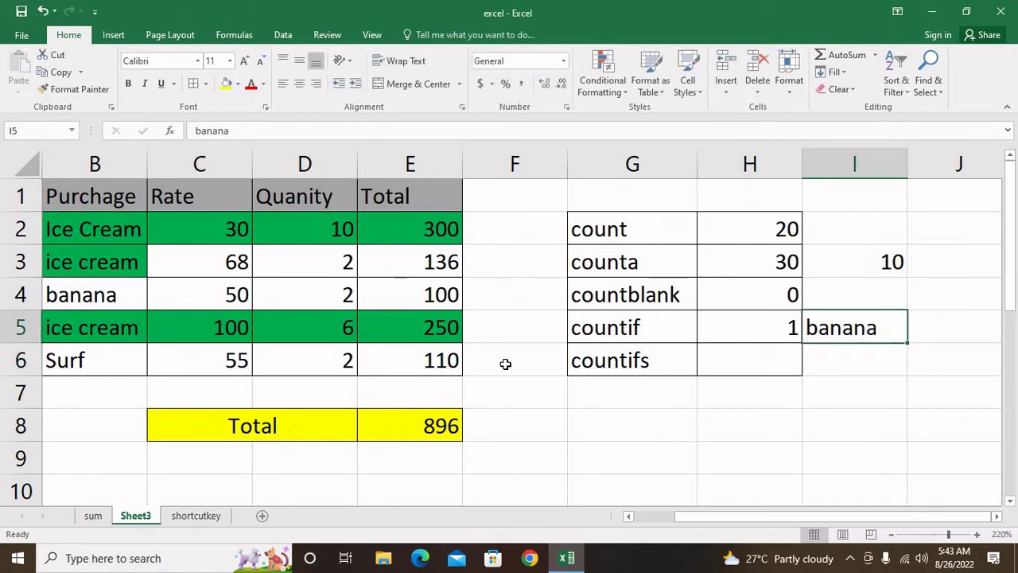
text(surf)
key(Return)
key(Up)
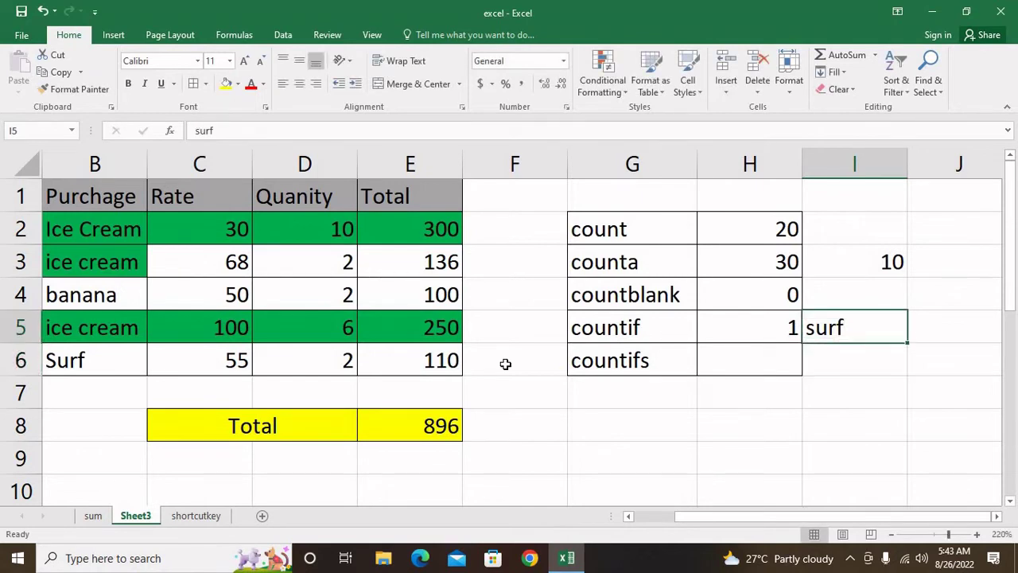
text(ice cre)
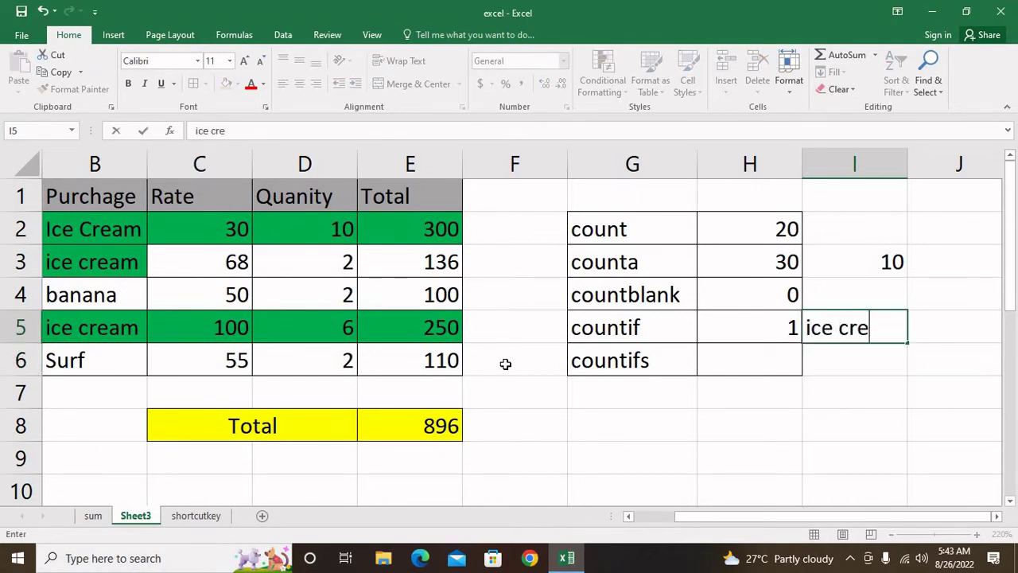
text(am)
key(Return)
key(Up)
key(Left)
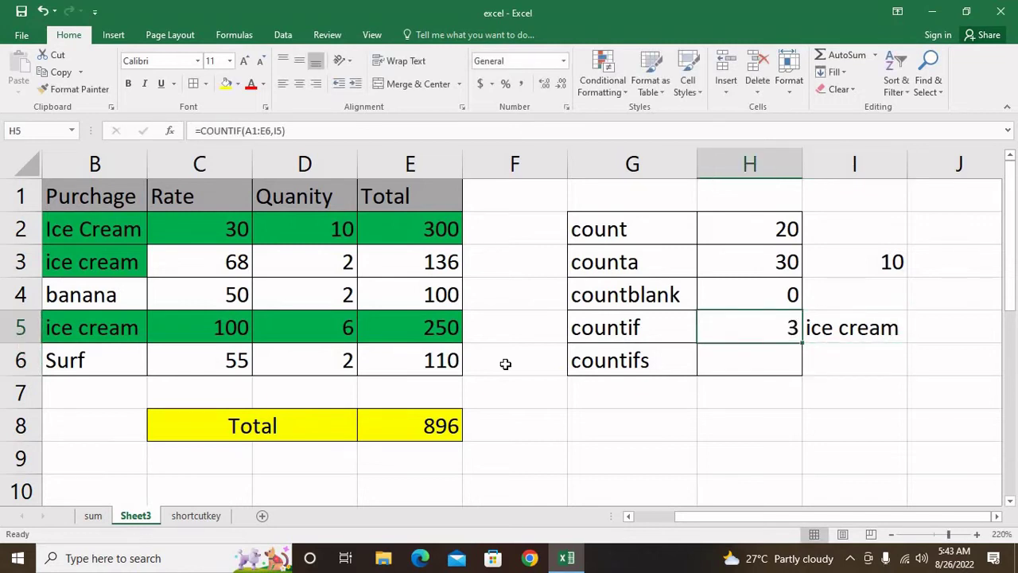
key(Right)
key(Left)
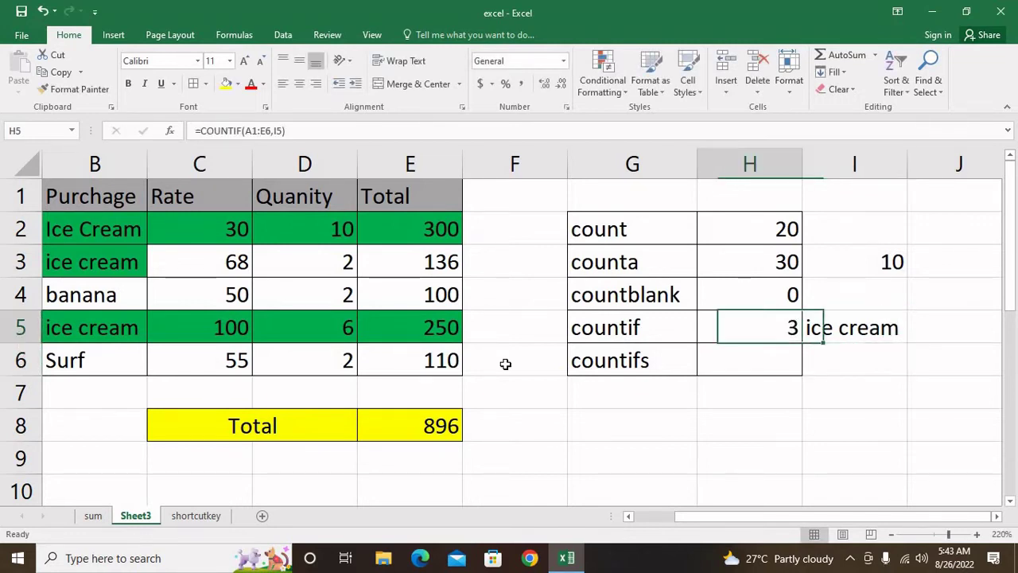
key(Down)
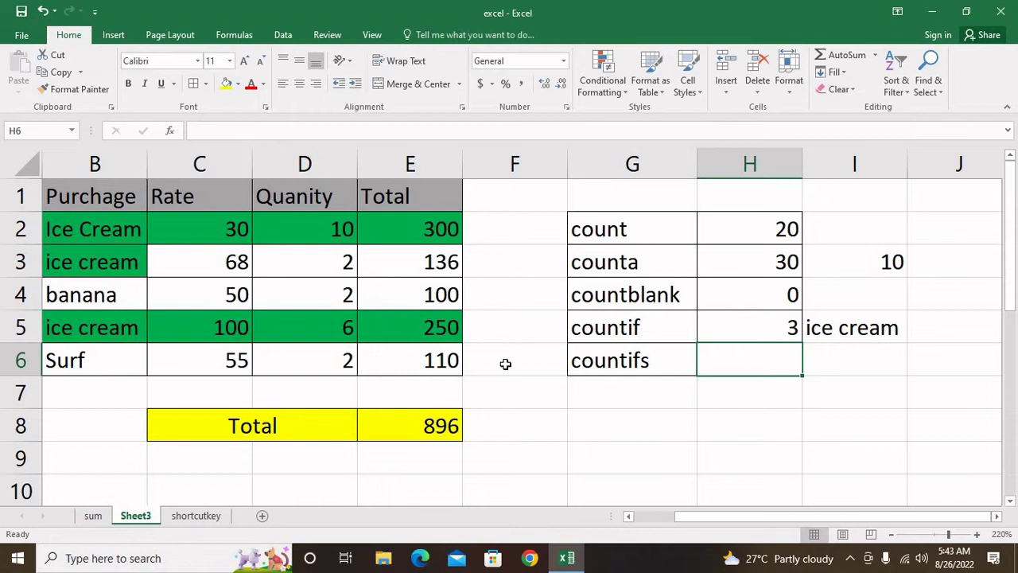
Enter =COUNTIFS(B1:B6,I5,C1:C6,">50") in H6, returning 2 ice cream rows above 50
text(=countif)
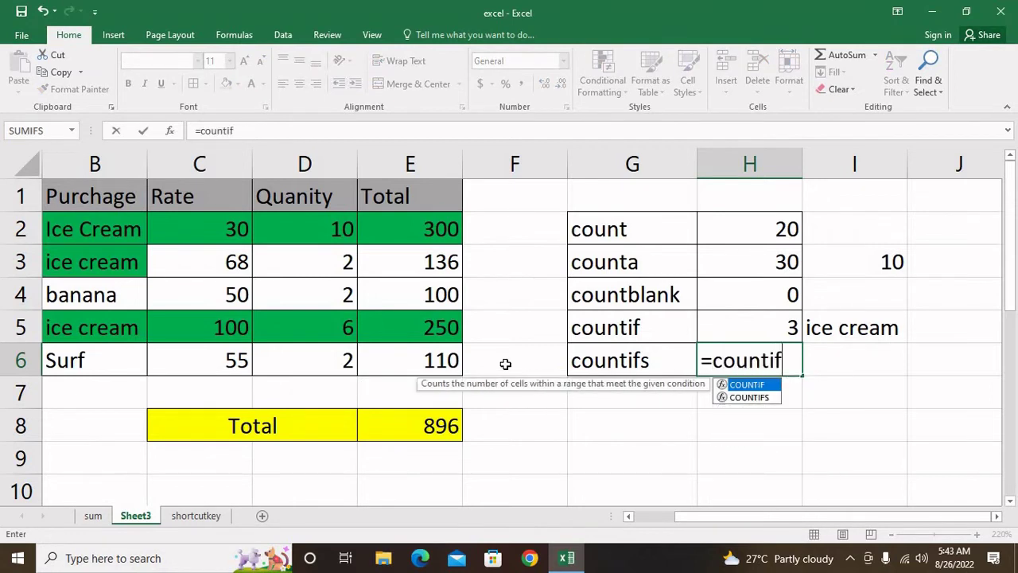
text(s()
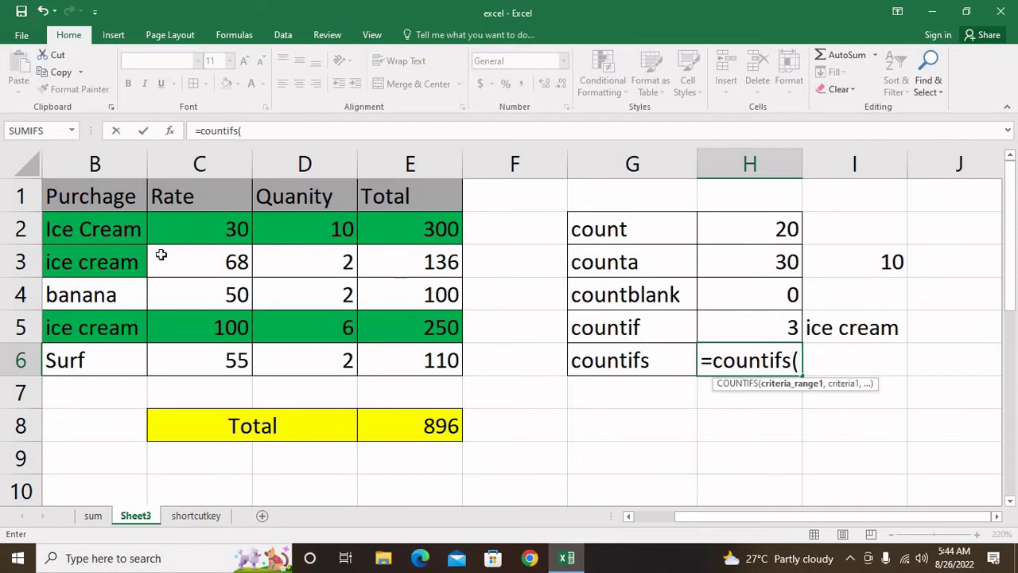
click(83, 197)
mouse_move(77, 293)
mouse_down()
mouse_move(147, 361)
mouse_move(123, 368)
mouse_move(212, 371)
mouse_up()
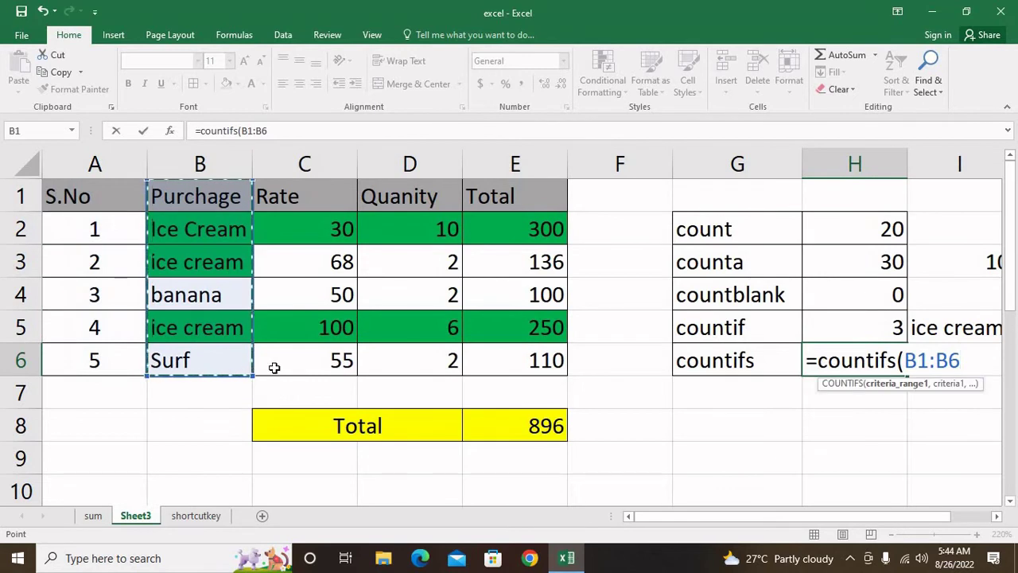
text(,)
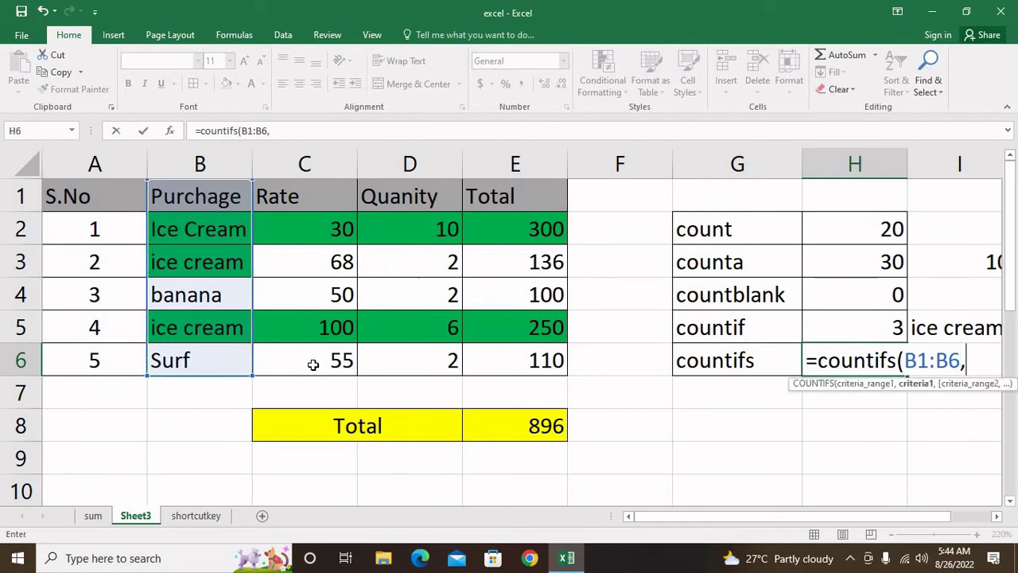
key(Up)
key(Right)
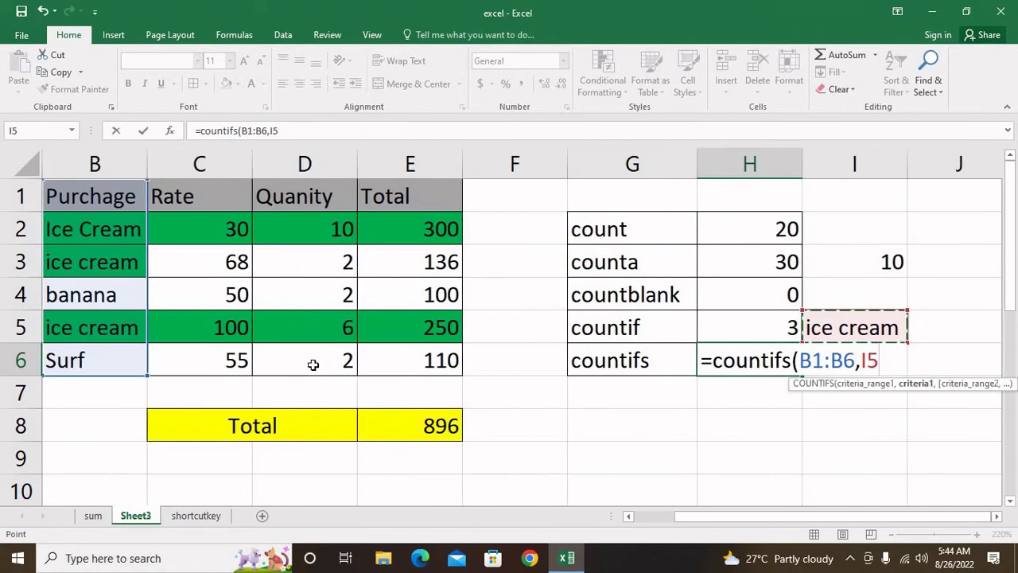
text(,)
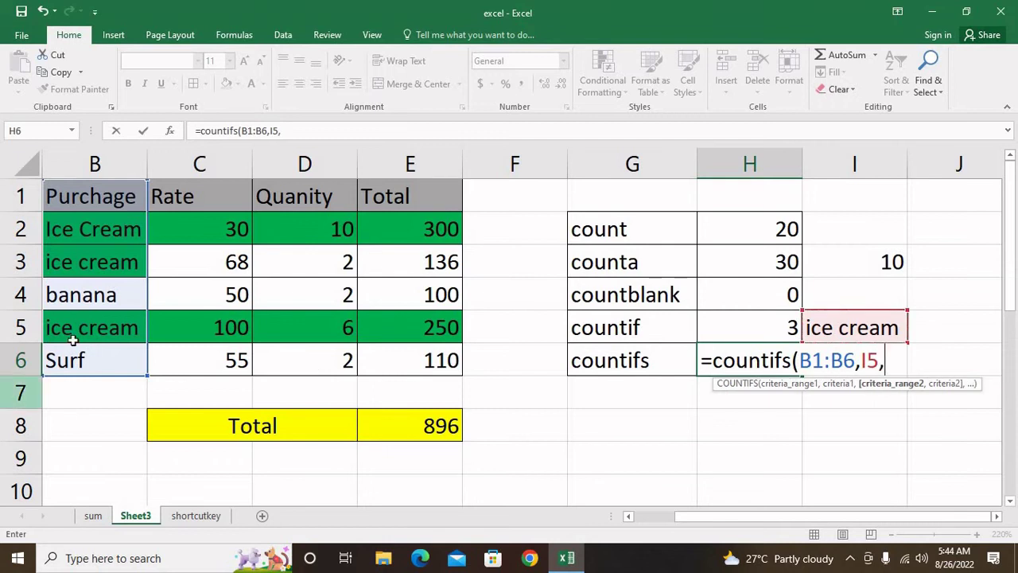
drag(208, 191, 207, 366)
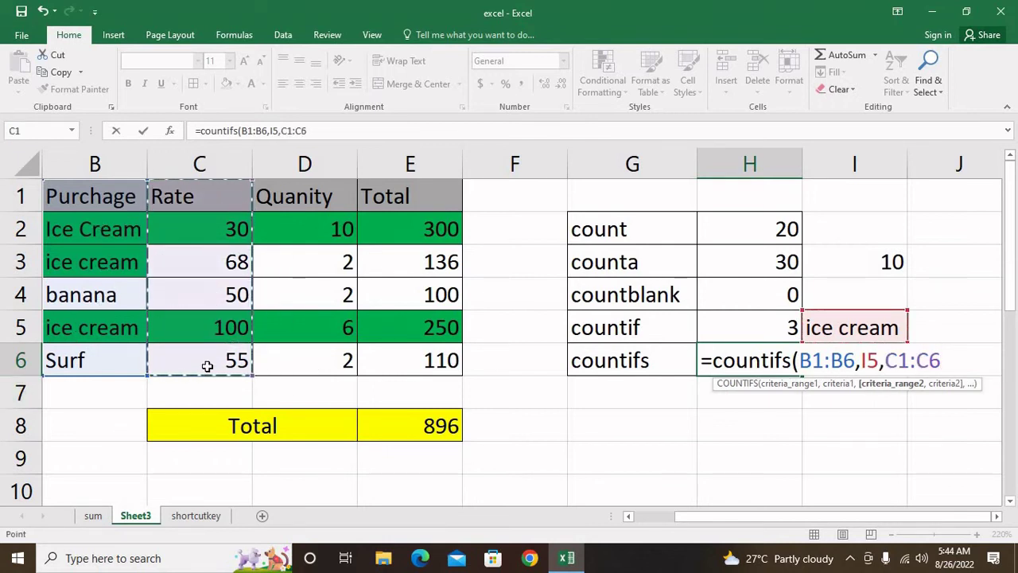
text(,")
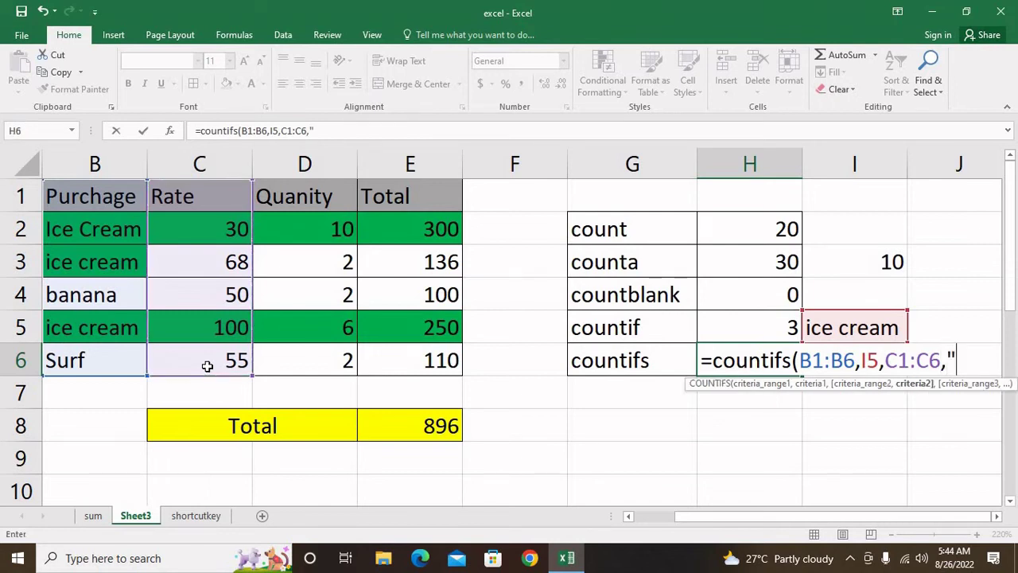
text(>)
text(50")
text())
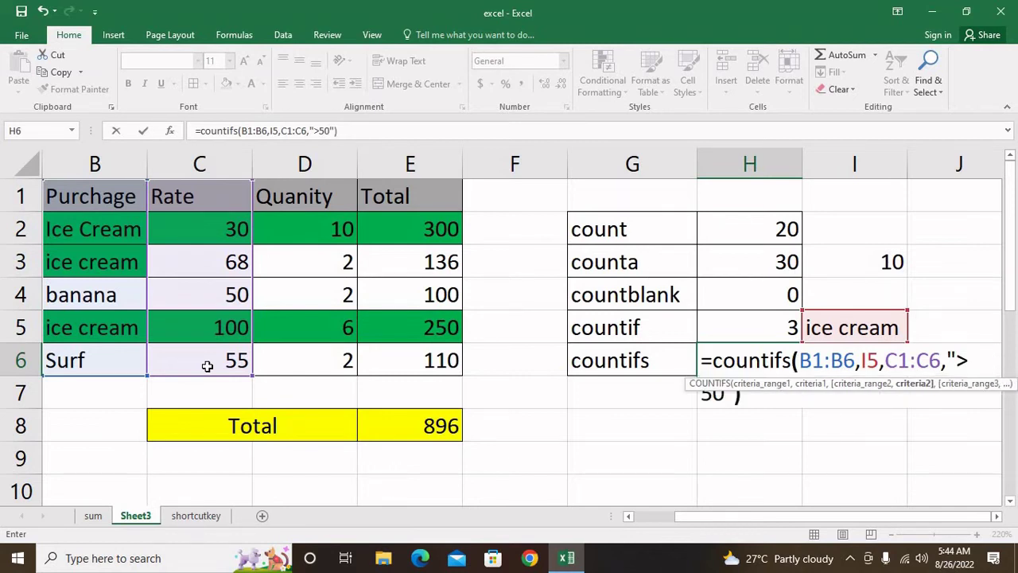
key(Return)
key(Up)
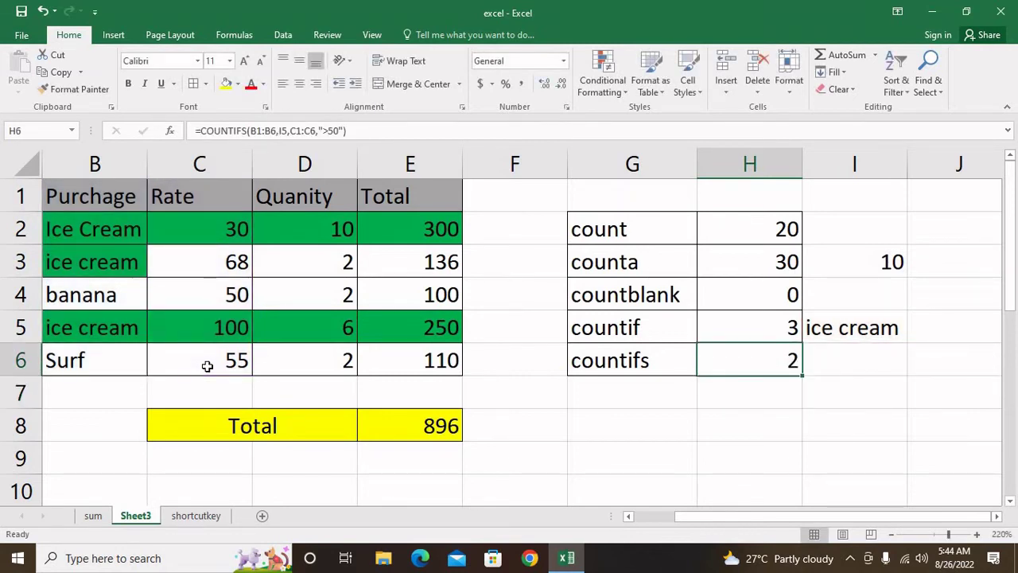
Highlight the ice cream purchases and rates to verify the result, and select empty cell G8
drag(75, 237, 231, 233)
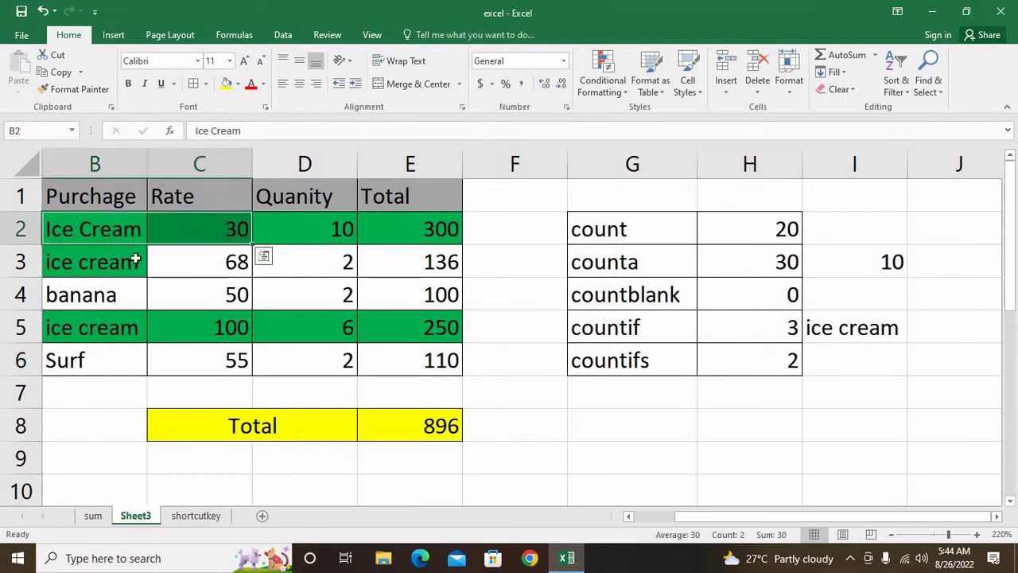
drag(136, 264, 241, 264)
click(119, 332)
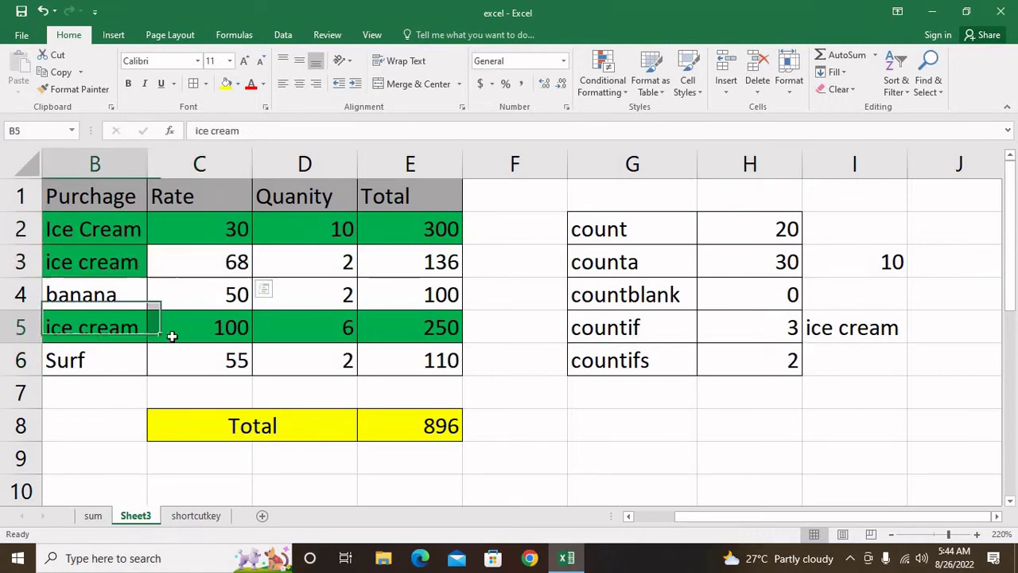
drag(172, 336, 199, 334)
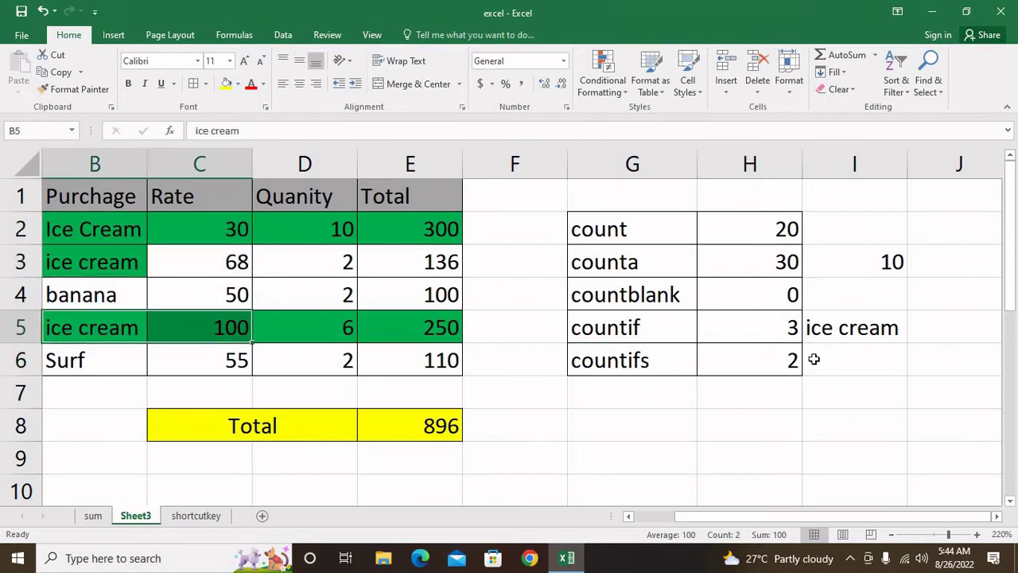
click(778, 359)
click(596, 432)
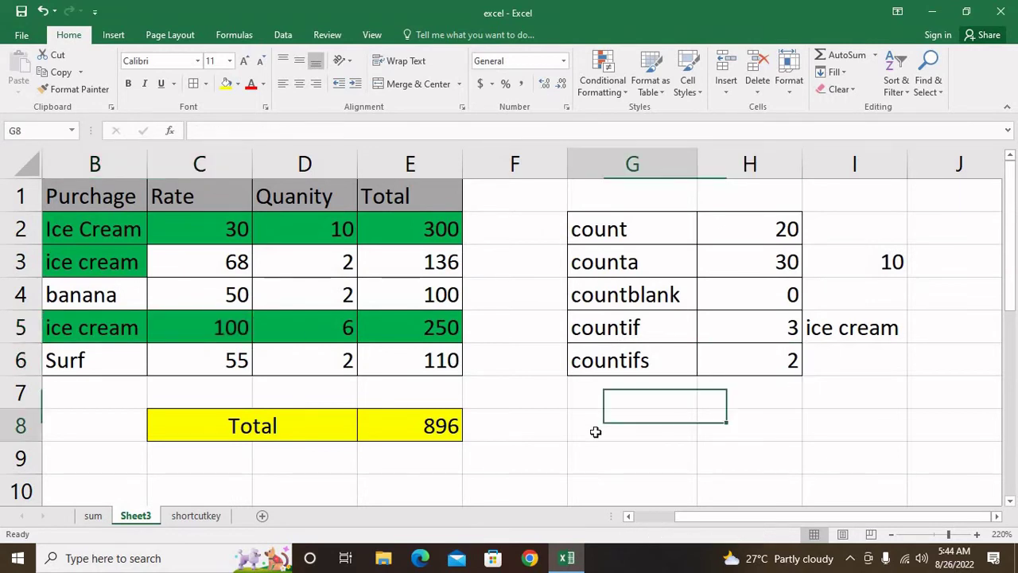
Find and choose COUNTIF in Insert Function by searching 'countif'
click(169, 130)
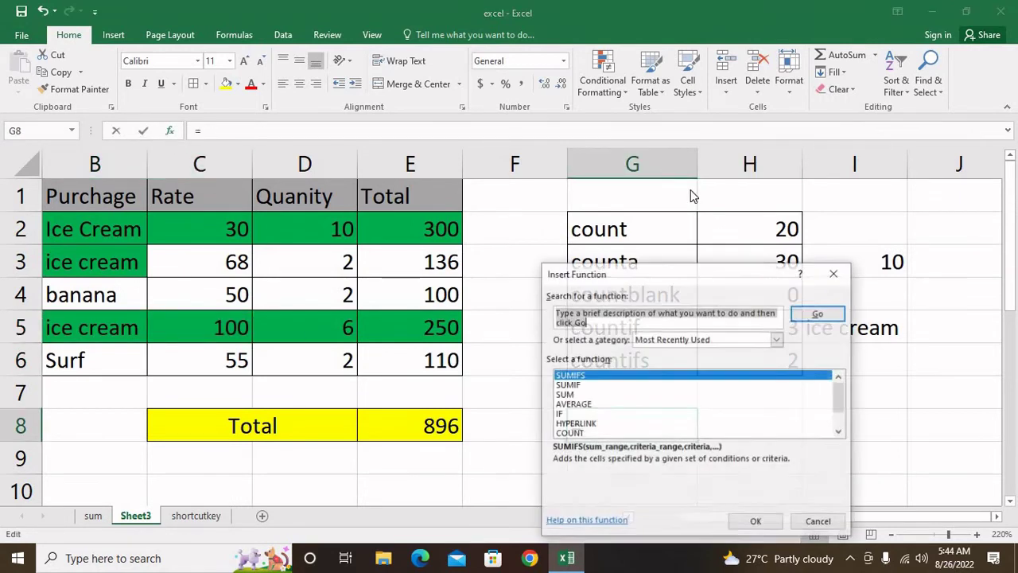
drag(687, 276, 720, 261)
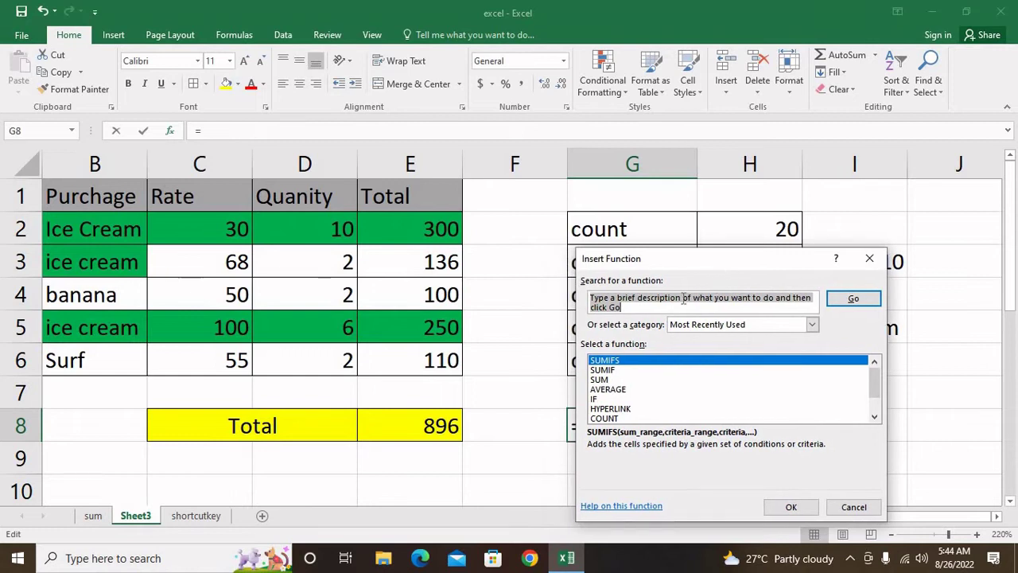
drag(640, 263, 741, 220)
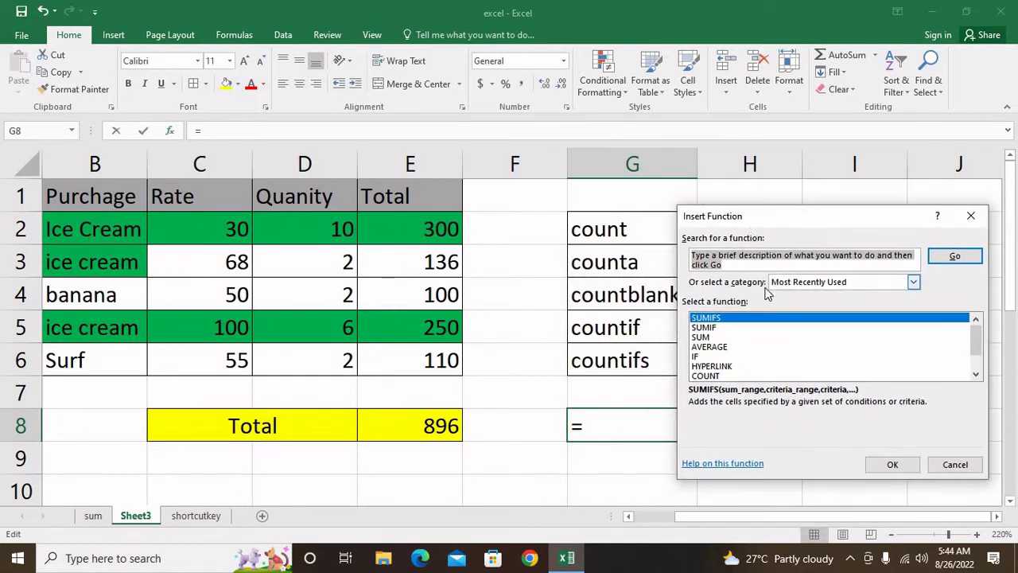
text(countif)
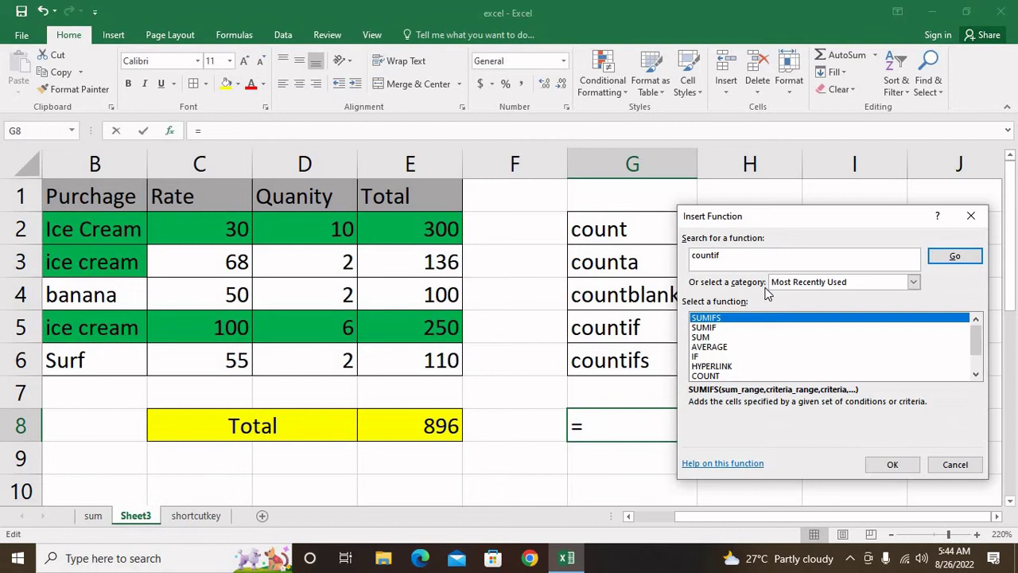
key(Return)
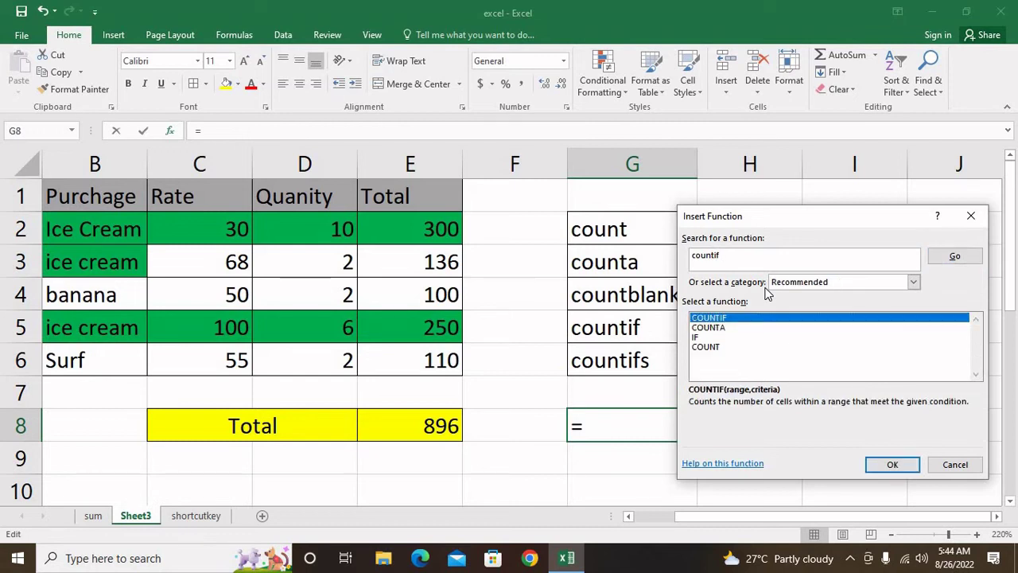
click(907, 465)
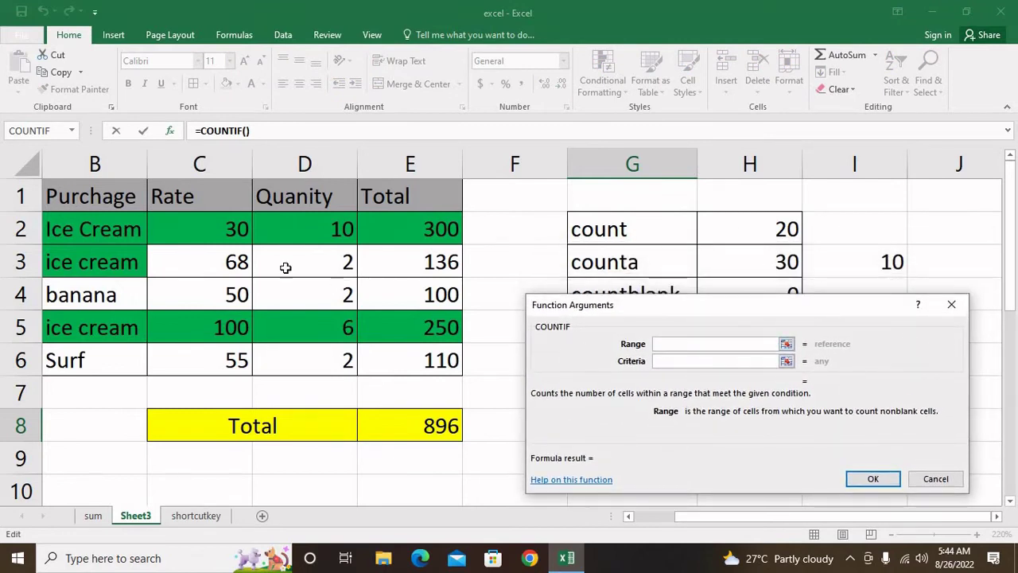
Set the COUNTIF range to B1:B6 and the criterion to "ice cream", returning 3 in G8
drag(113, 197, 116, 359)
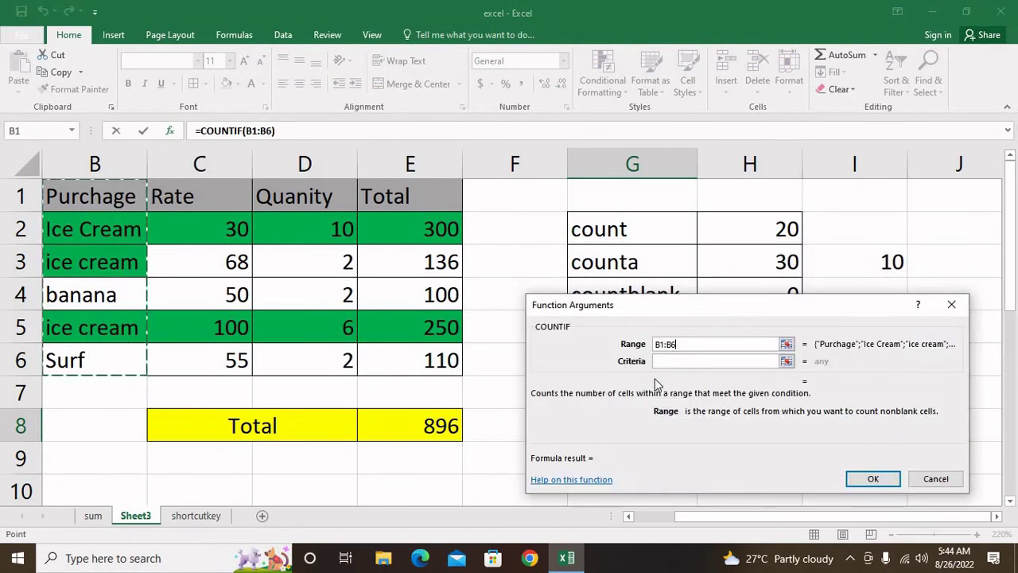
click(685, 362)
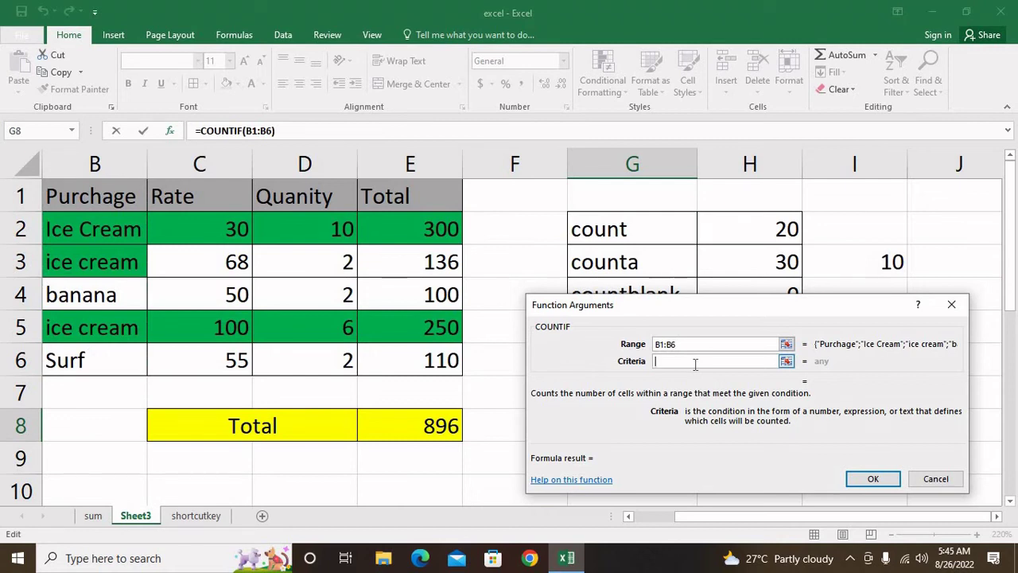
text(")
text(c)
text(ce )
text(eam)
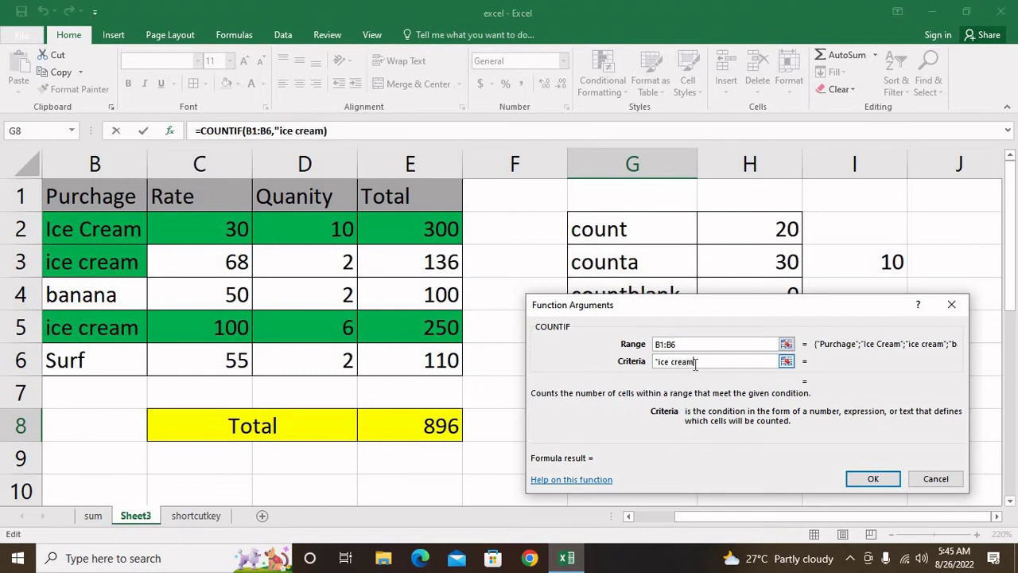
text(")
drag(703, 362, 657, 361)
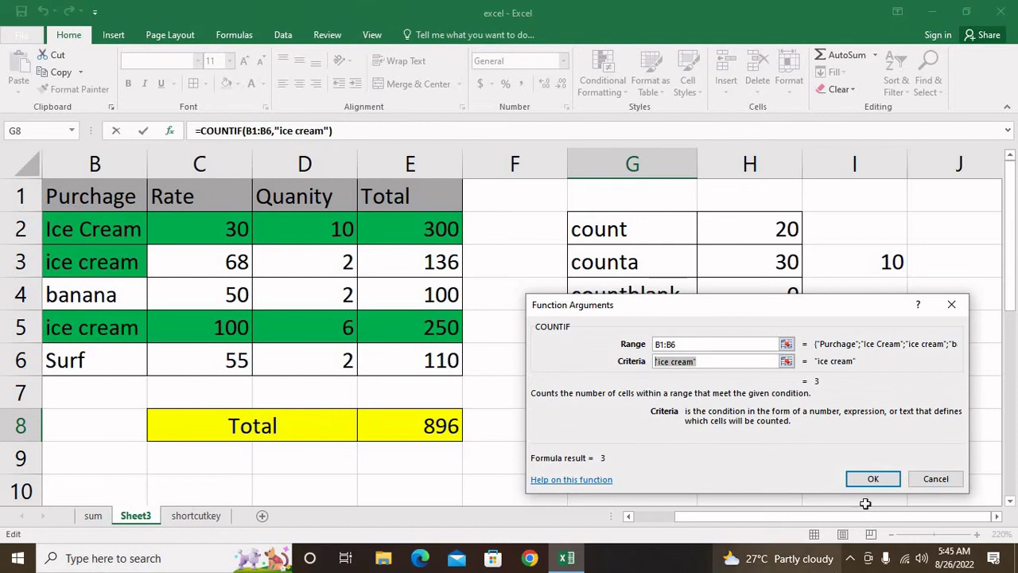
click(888, 478)
Confirm the G8 COUNTIF formula, then choose COUNTIFS from the function search for H8
click(718, 422)
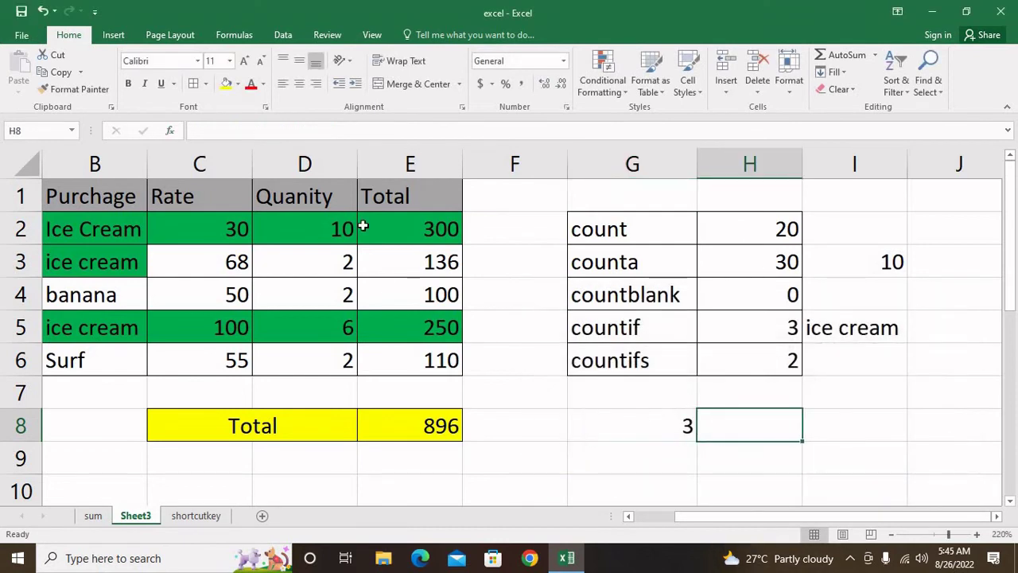
click(167, 131)
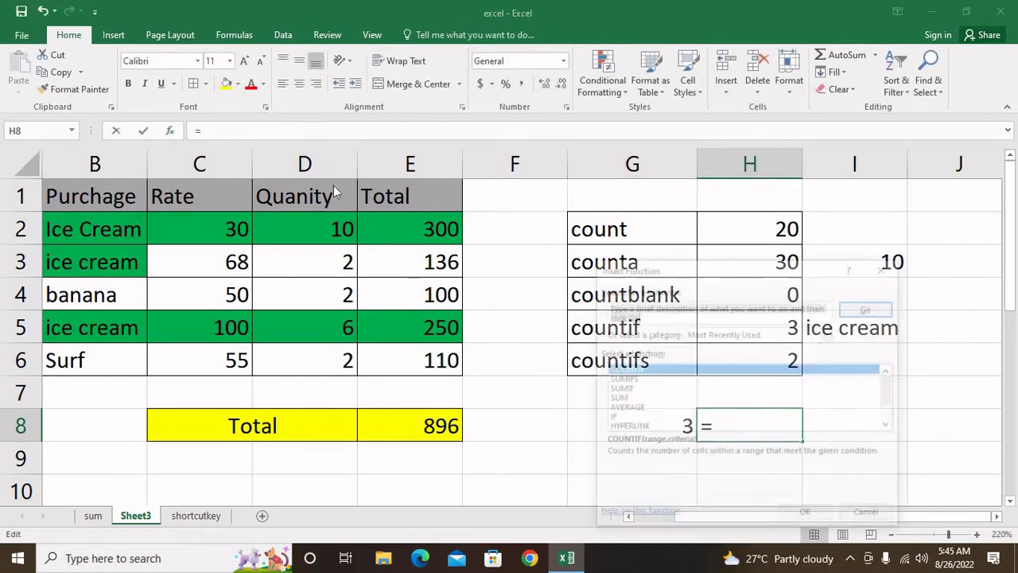
text(countifs)
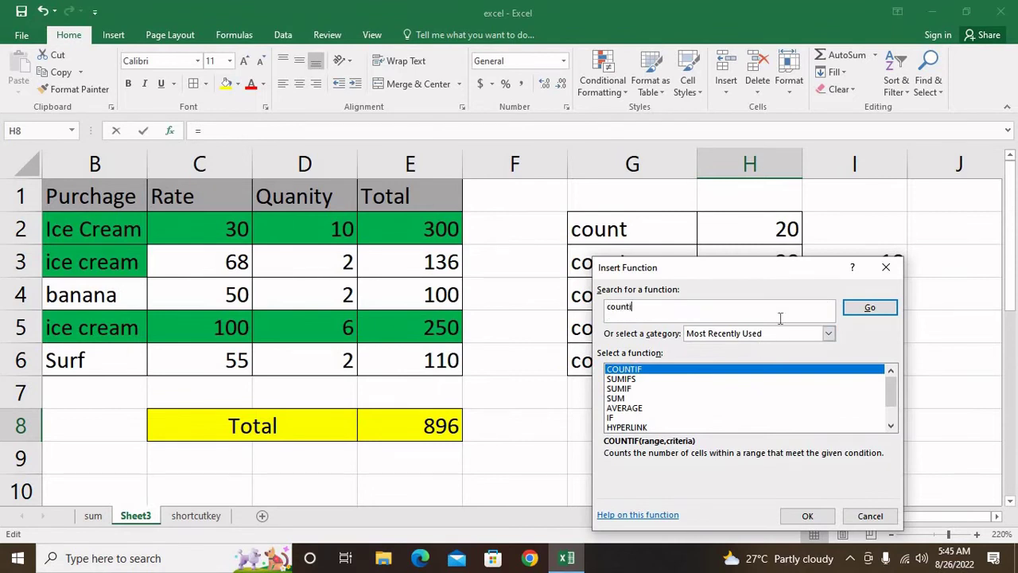
click(865, 310)
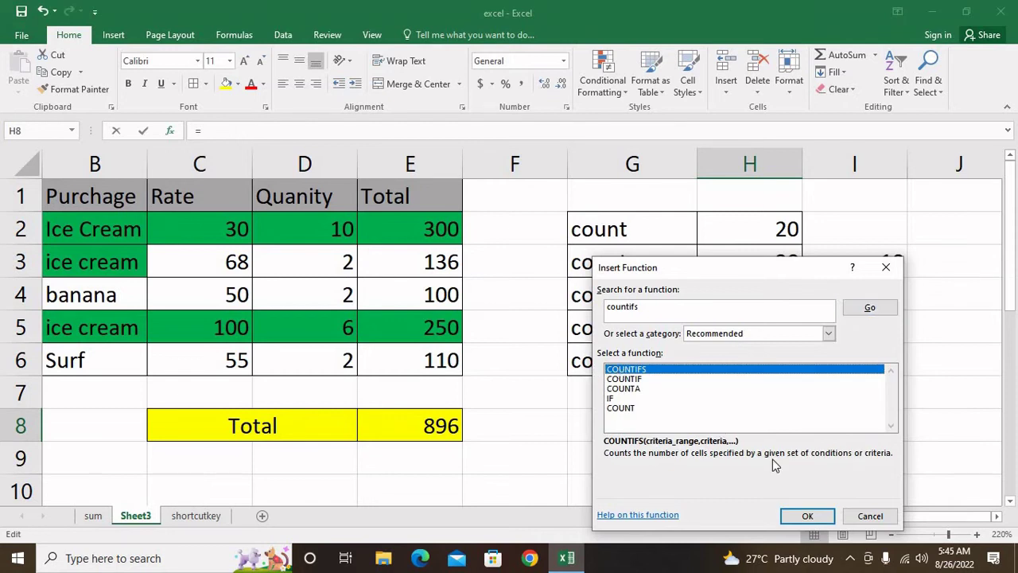
click(799, 516)
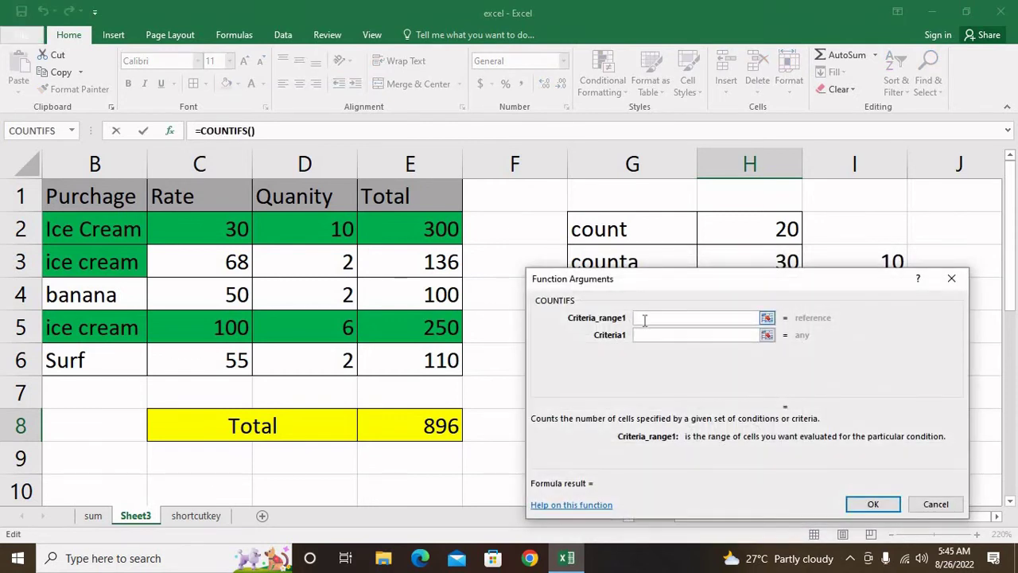
Set the first COUNTIFS range to B1:B6 with the criterion "ice cream"
drag(116, 200, 100, 360)
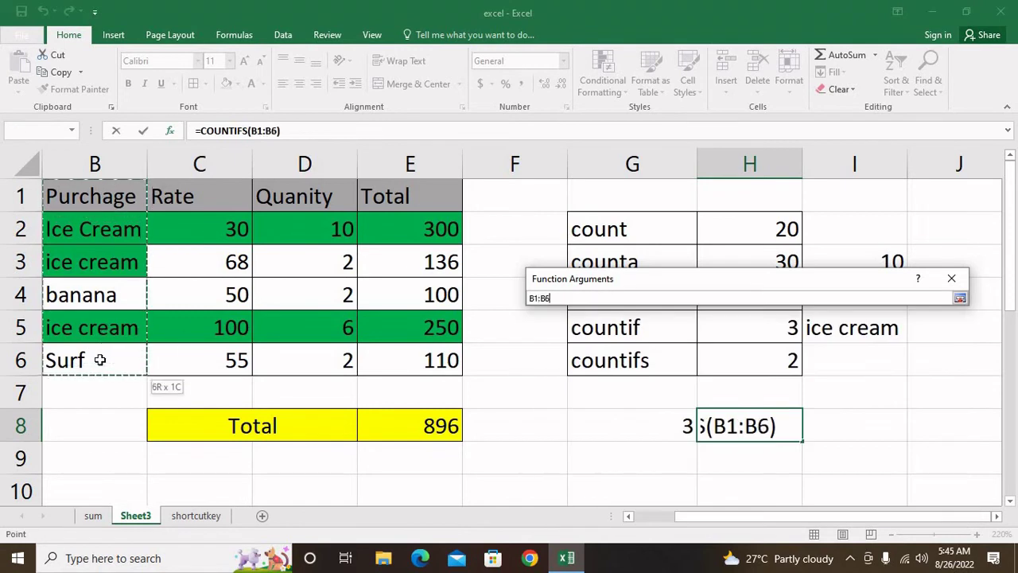
click(652, 335)
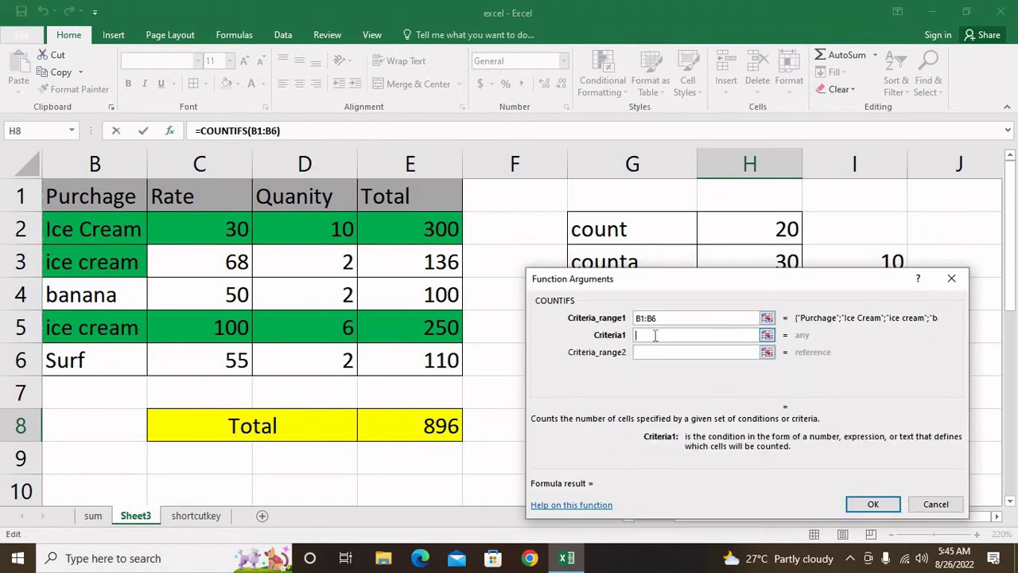
text(ice crea)
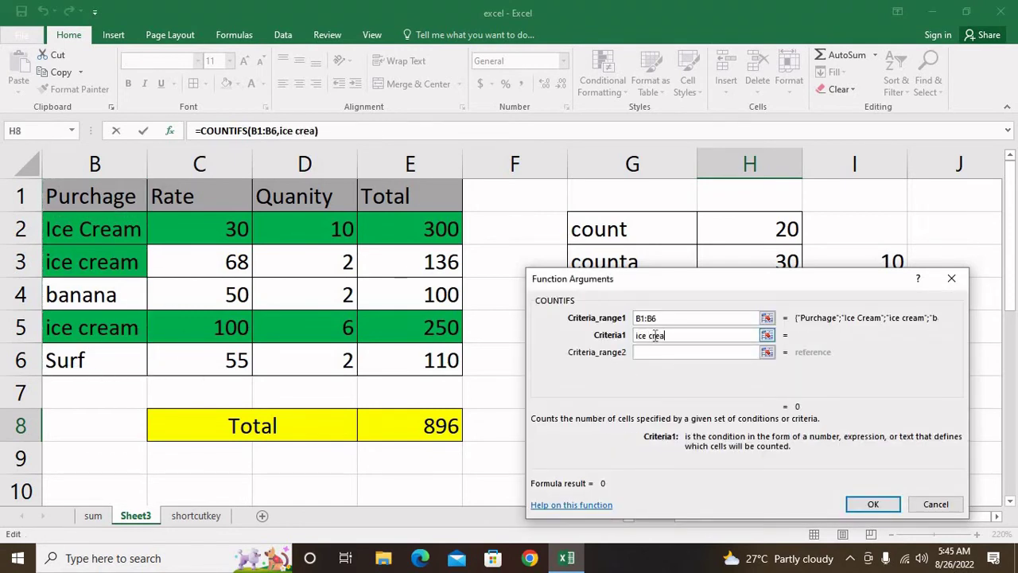
text(m)
click(683, 352)
click(636, 336)
text(")
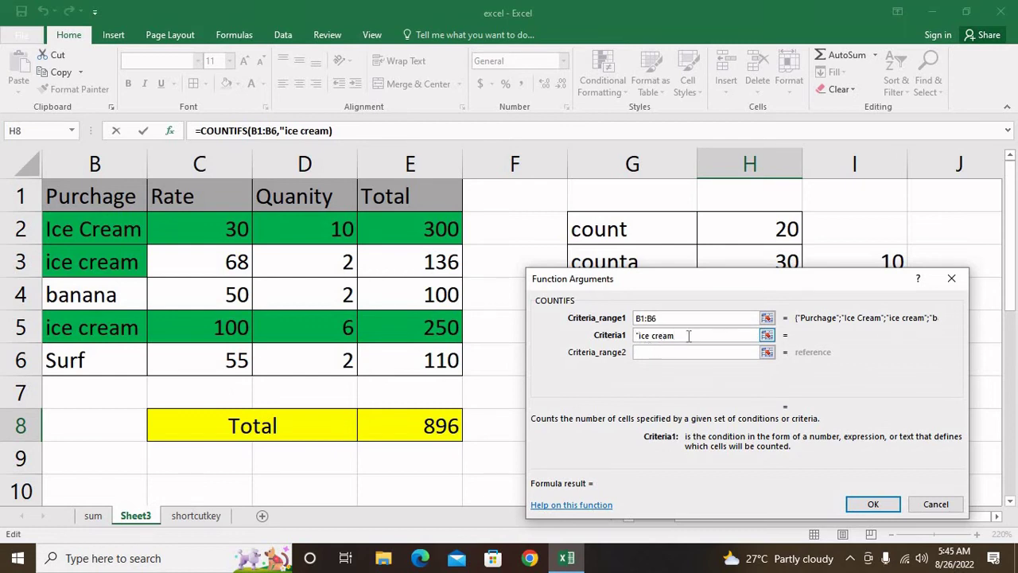
text(")
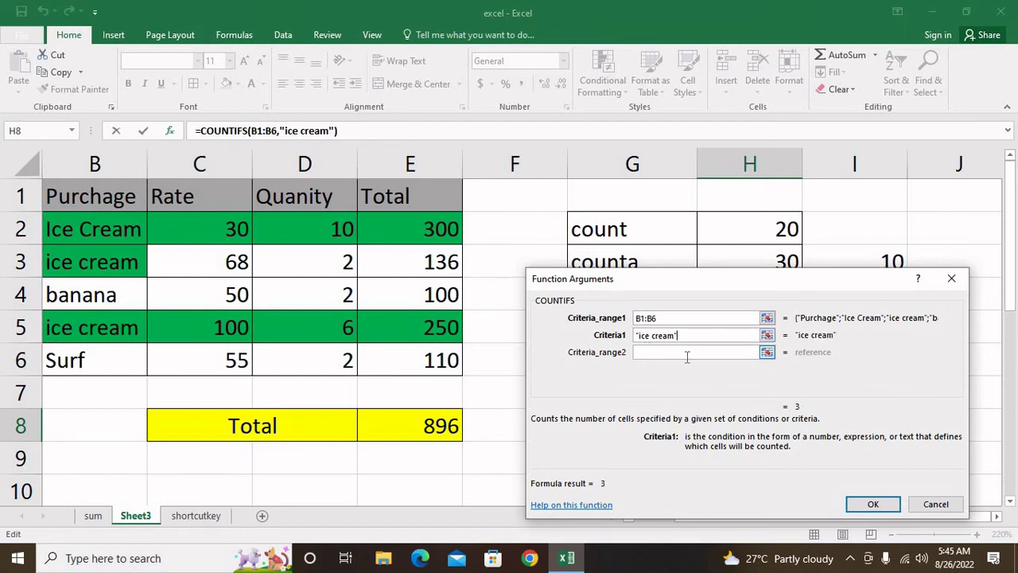
click(688, 352)
Add the second range D1:D6 with criterion 50 and confirm the COUNTIFS formula
click(236, 199)
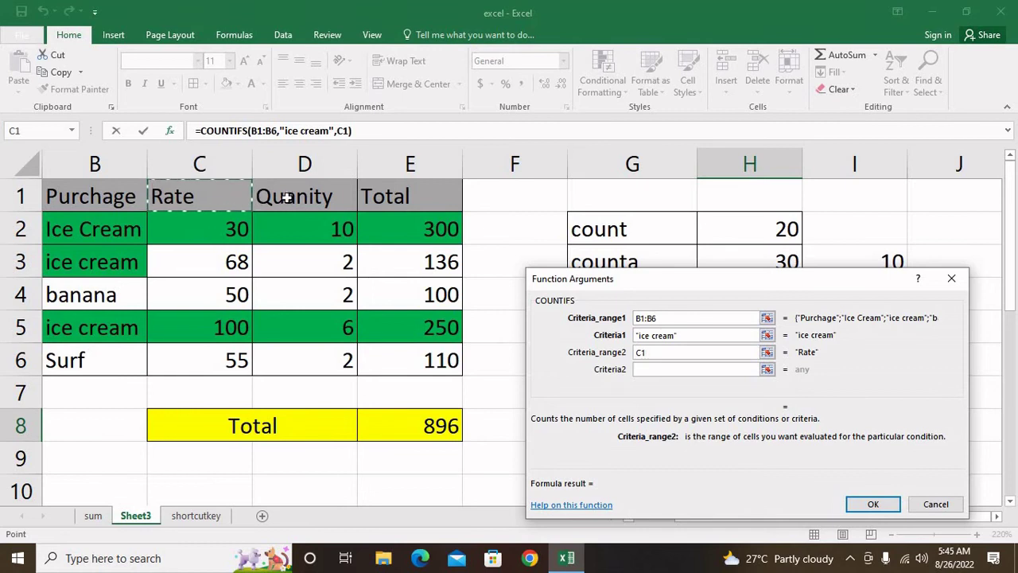
drag(288, 197, 336, 350)
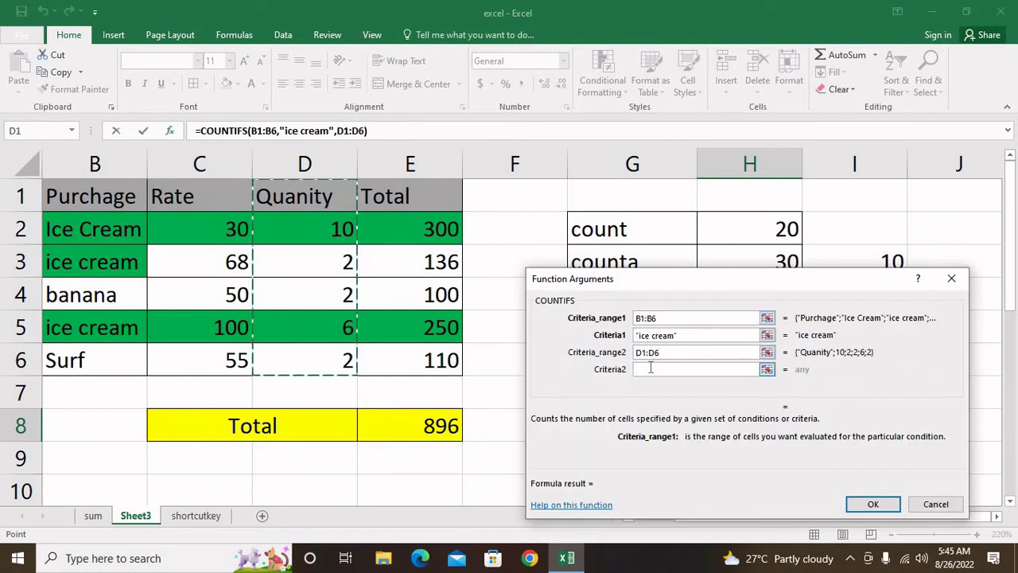
click(651, 368)
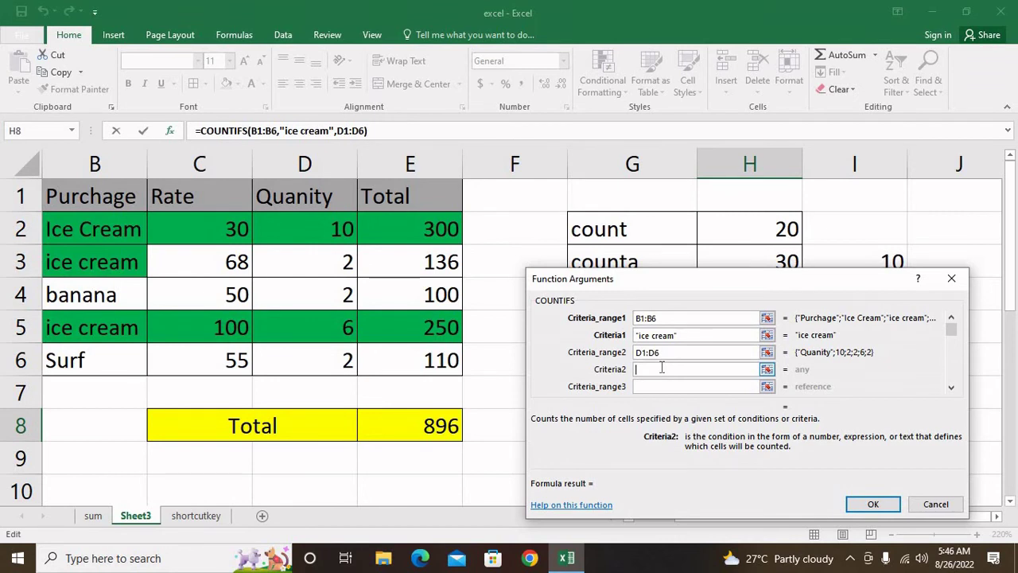
text(50)
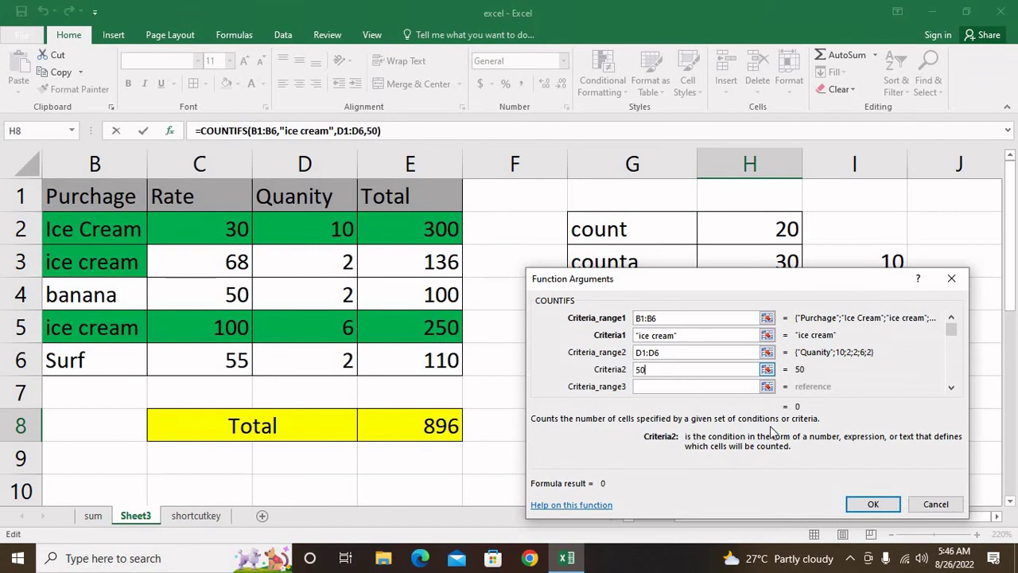
click(873, 503)
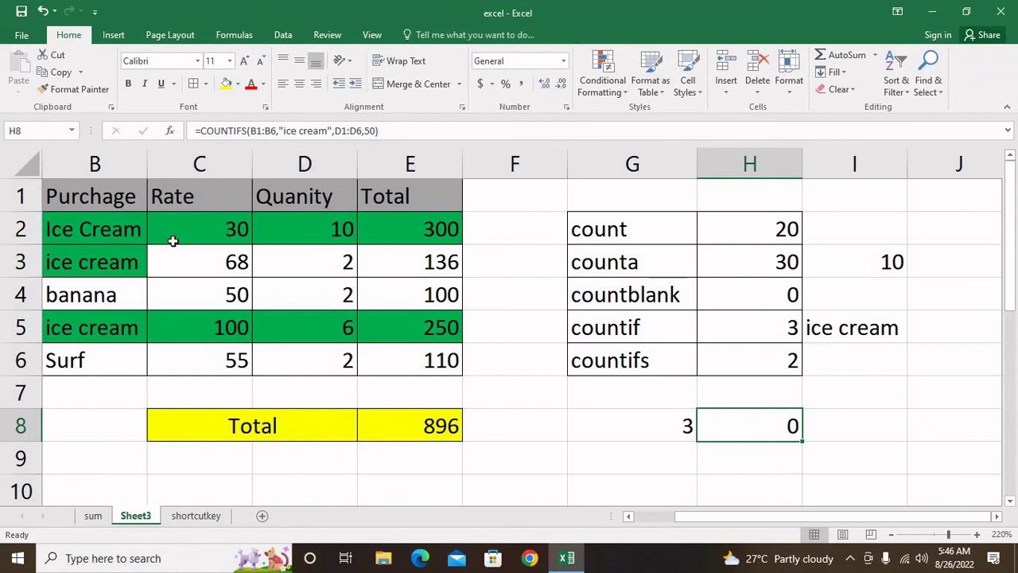
Change the rate in C3 to 50
drag(233, 235, 228, 246)
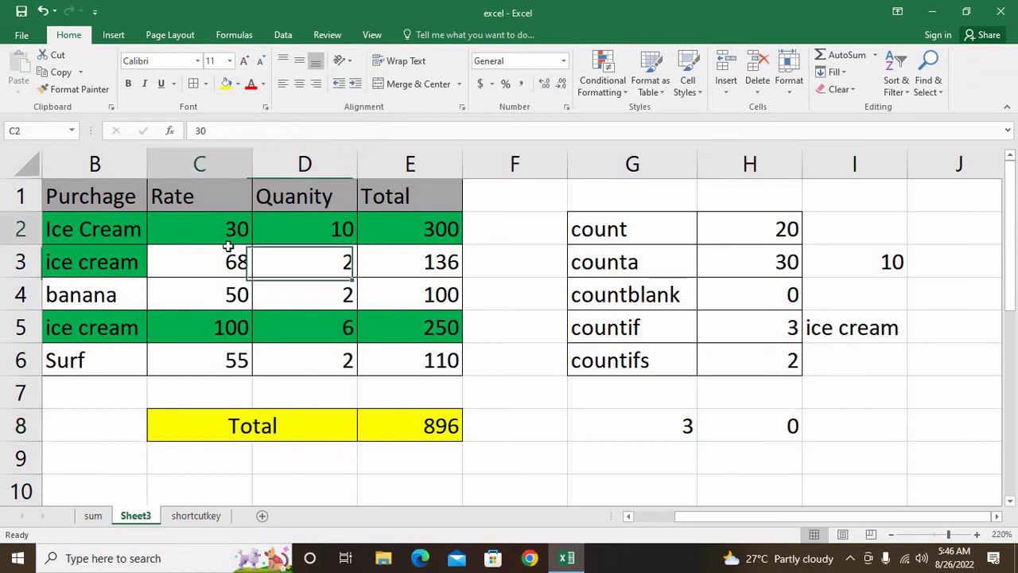
click(228, 253)
click(250, 354)
click(253, 263)
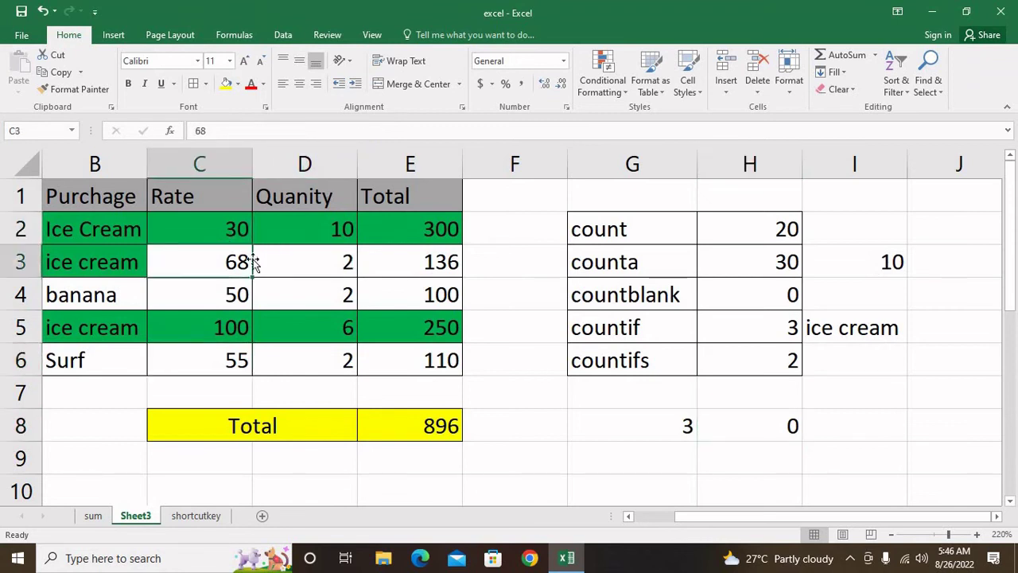
text(50)
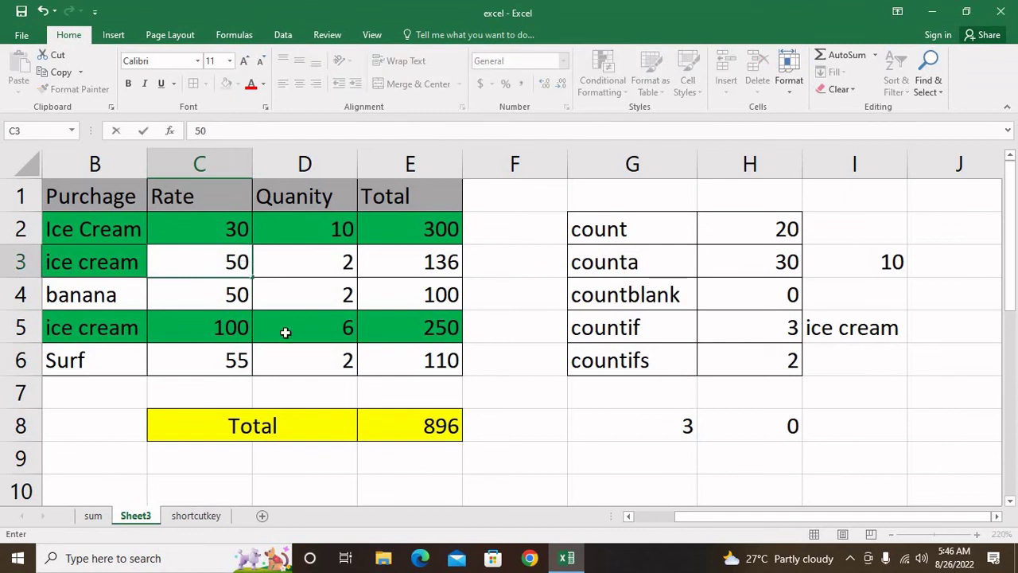
click(285, 333)
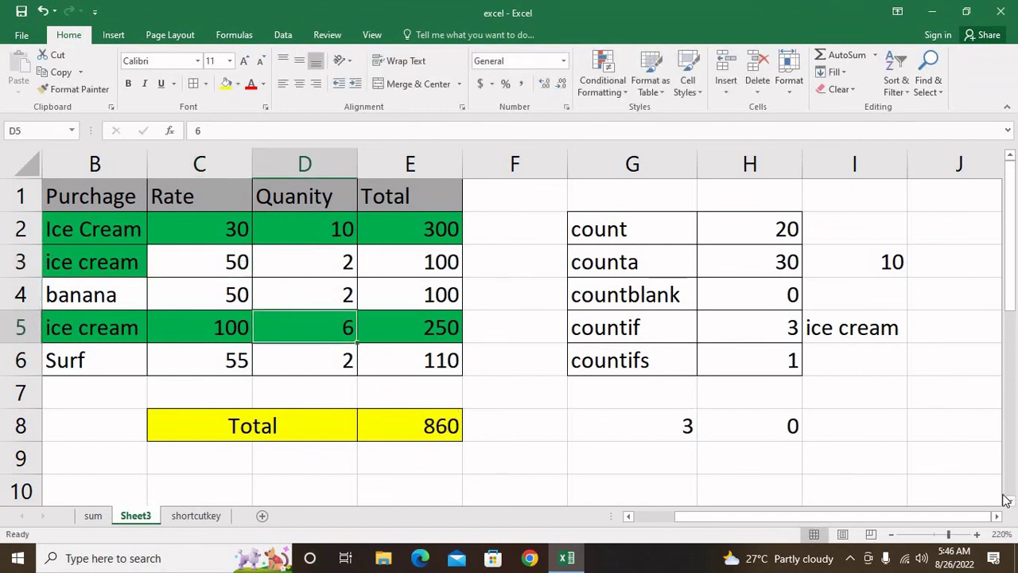
Review the H8 COUNTIFS formula's criteria and leave it unchanged
click(790, 428)
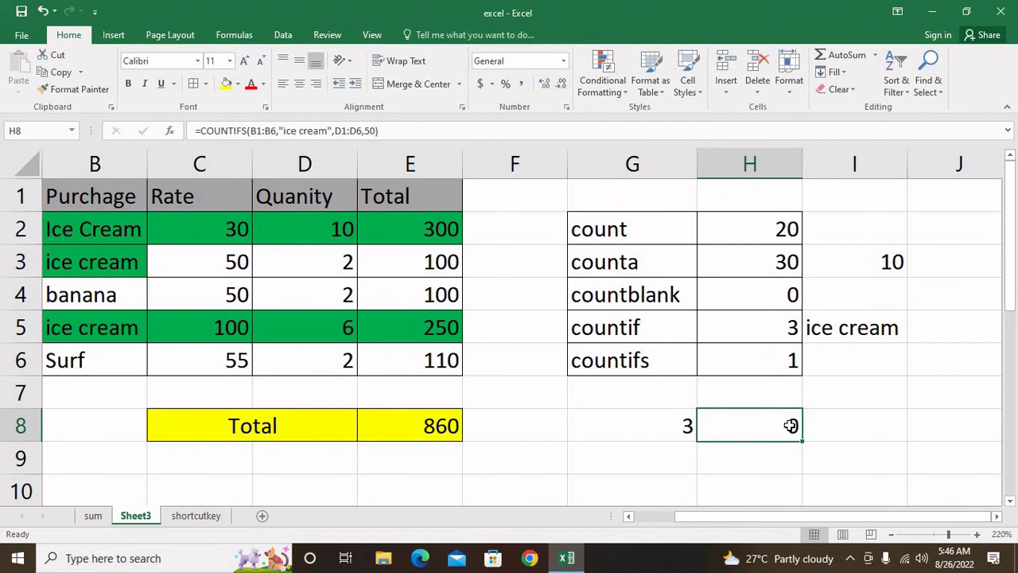
double_click(790, 427)
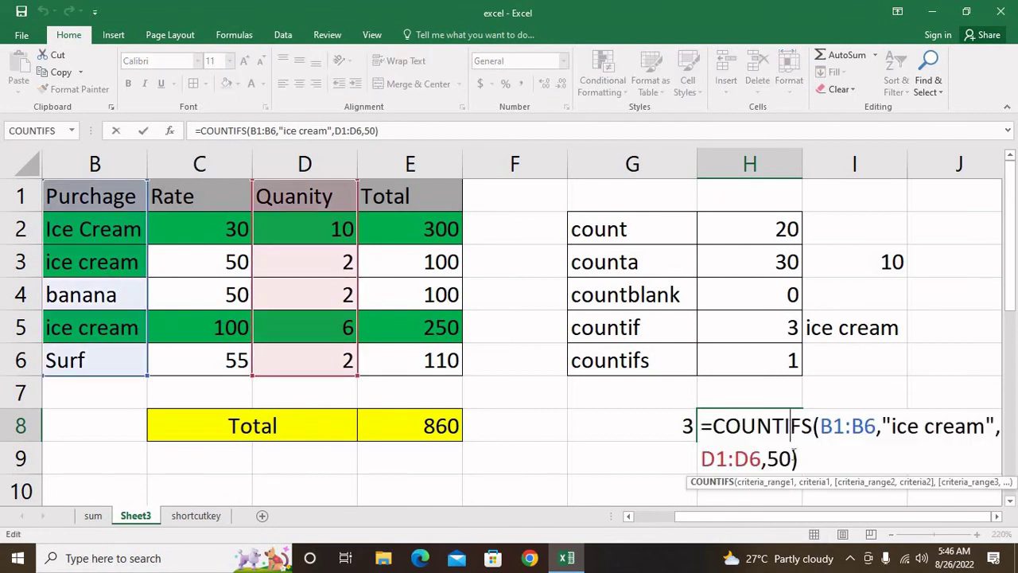
click(908, 430)
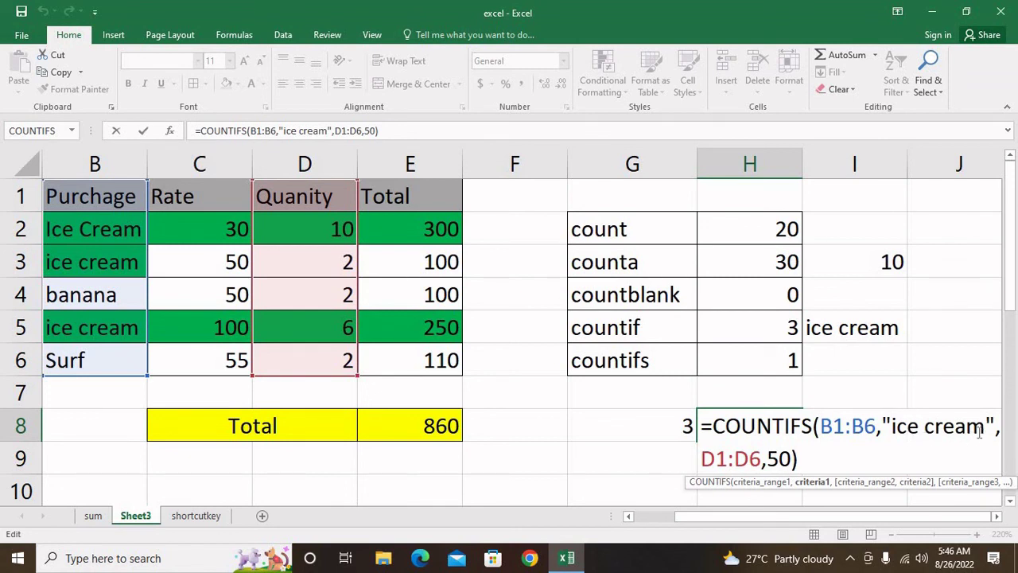
click(982, 428)
click(793, 458)
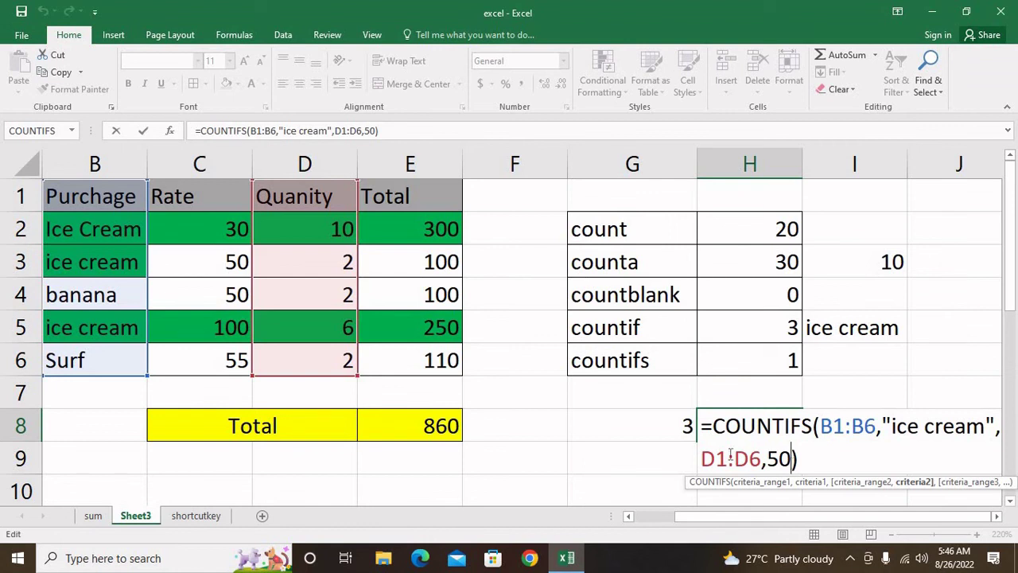
key(Return)
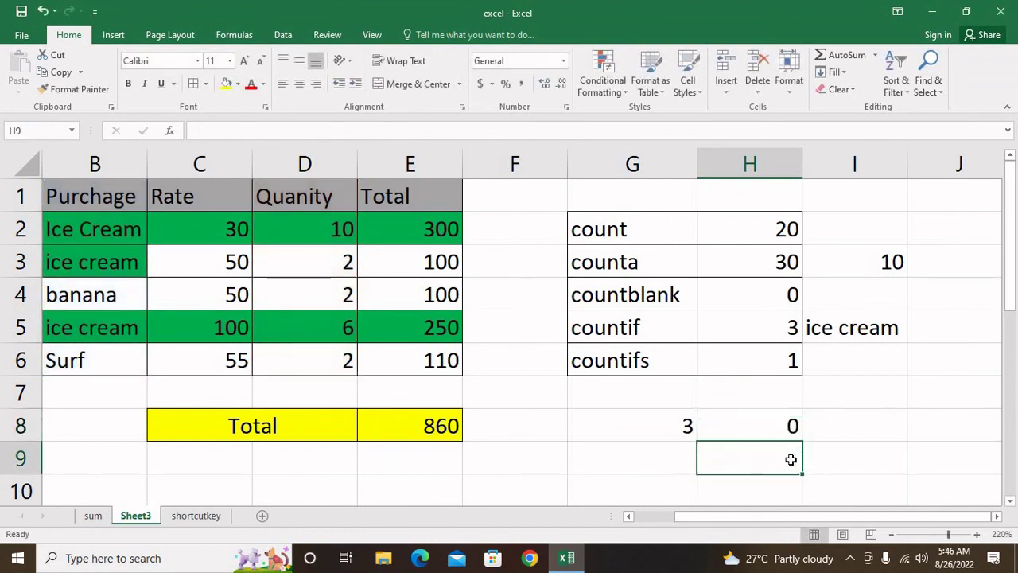
Enter 50 as the quantity in D3 and check H8's COUNTIFS result
click(292, 267)
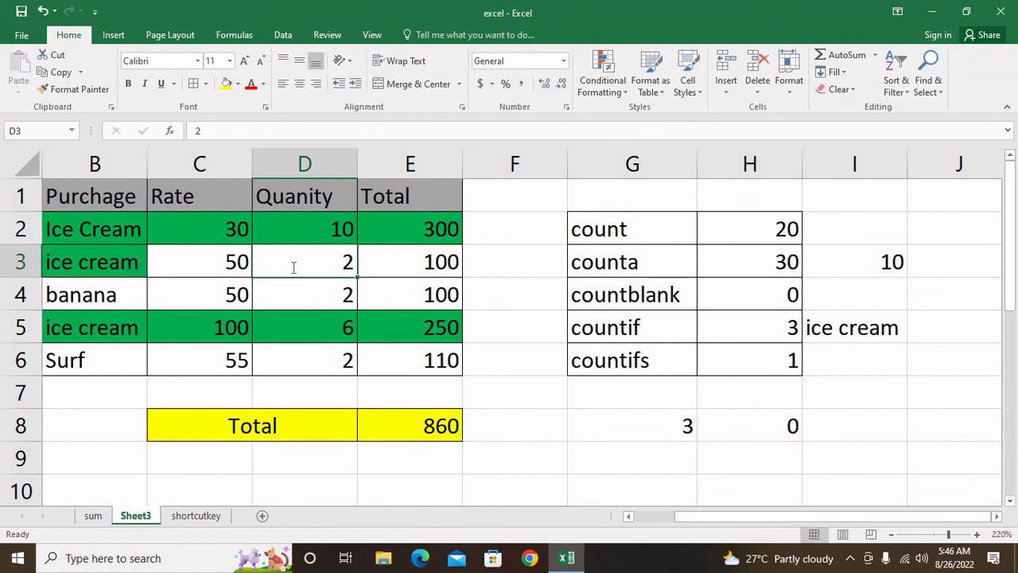
text(50)
key(Return)
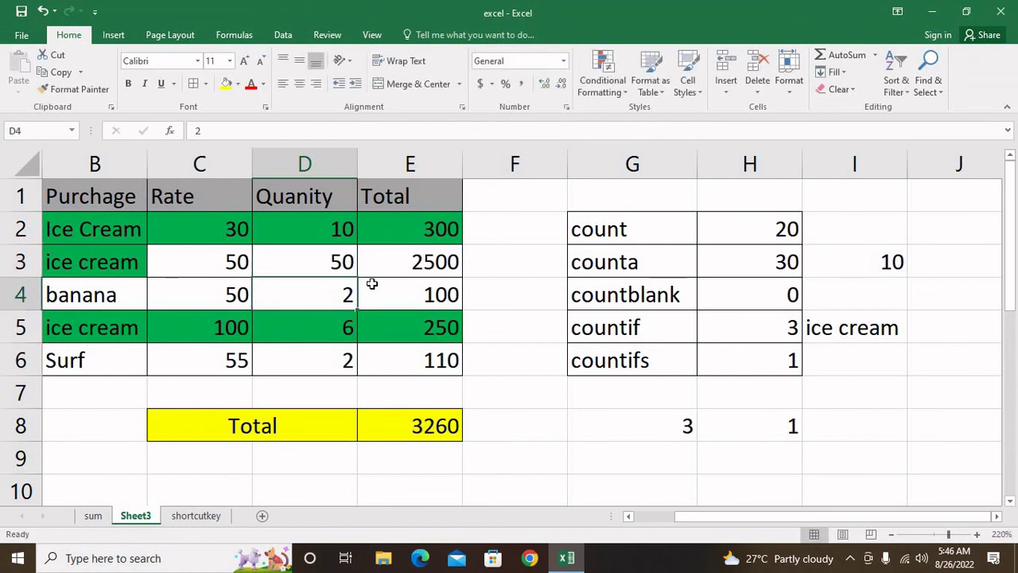
click(343, 269)
click(770, 424)
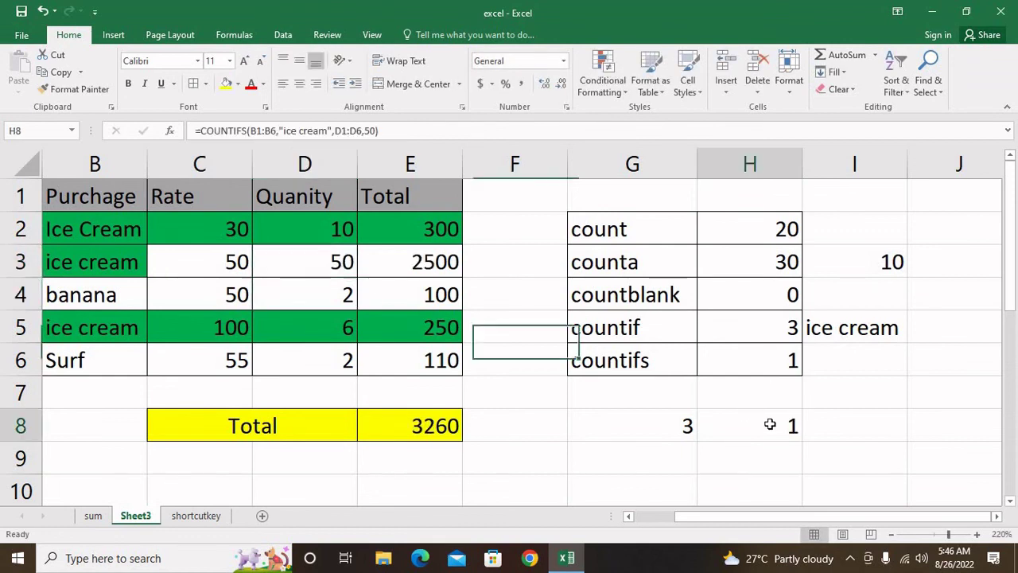
Restore the rate in C3 to 68
click(224, 258)
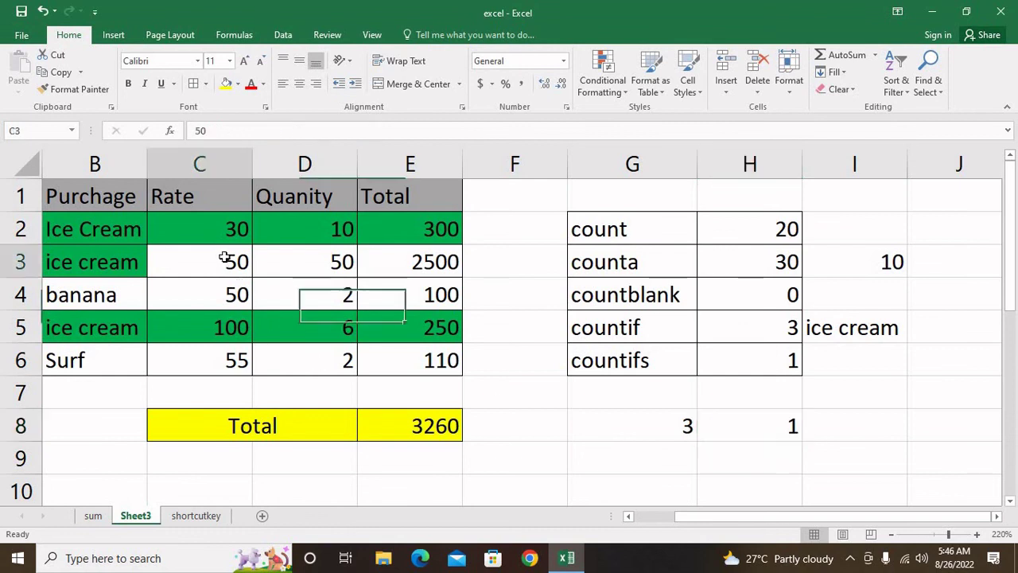
text(68)
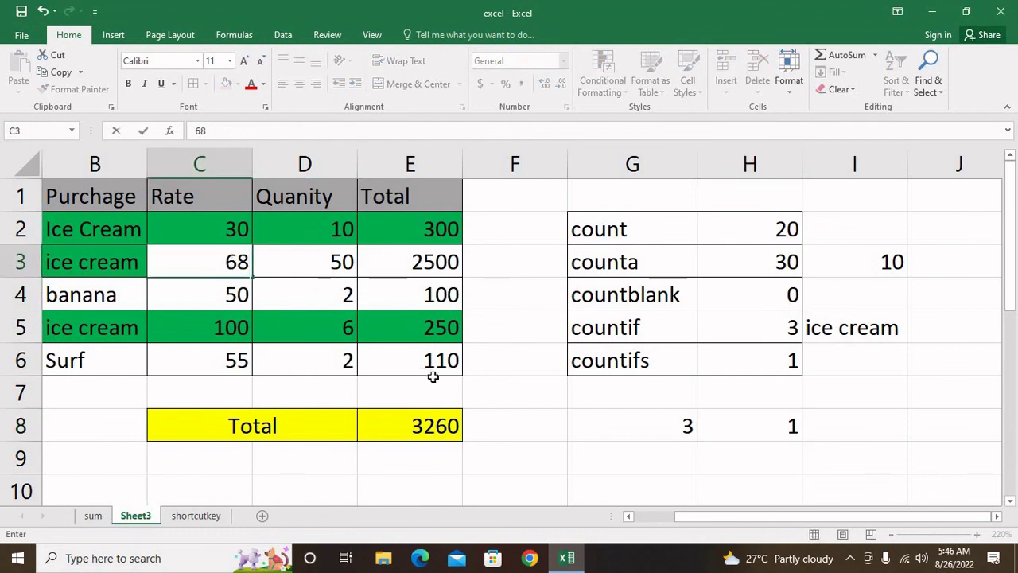
click(433, 380)
double_click(783, 423)
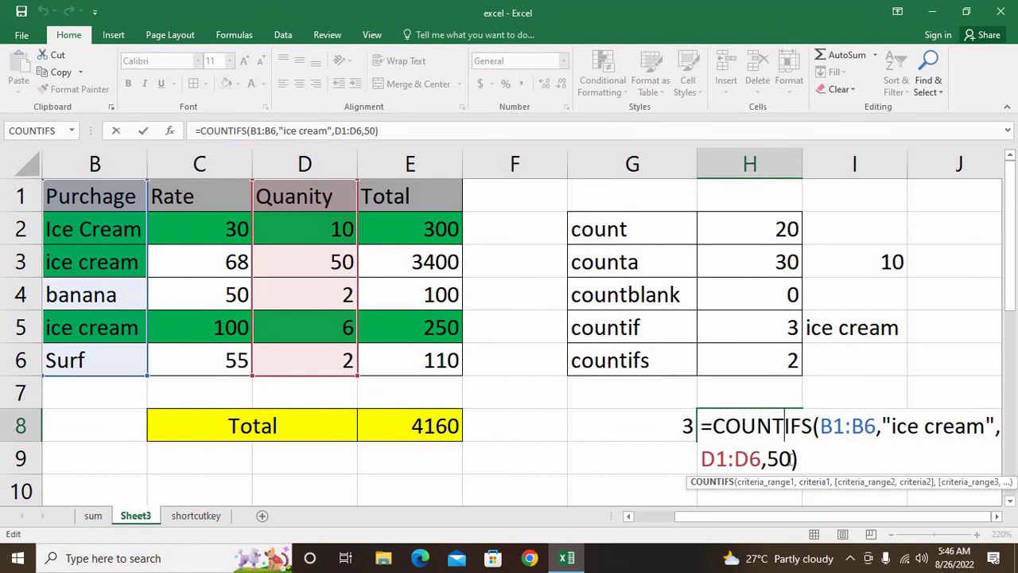
Replace the H8 COUNTIFS quantity criterion 50 with ">50"
drag(792, 460, 768, 460)
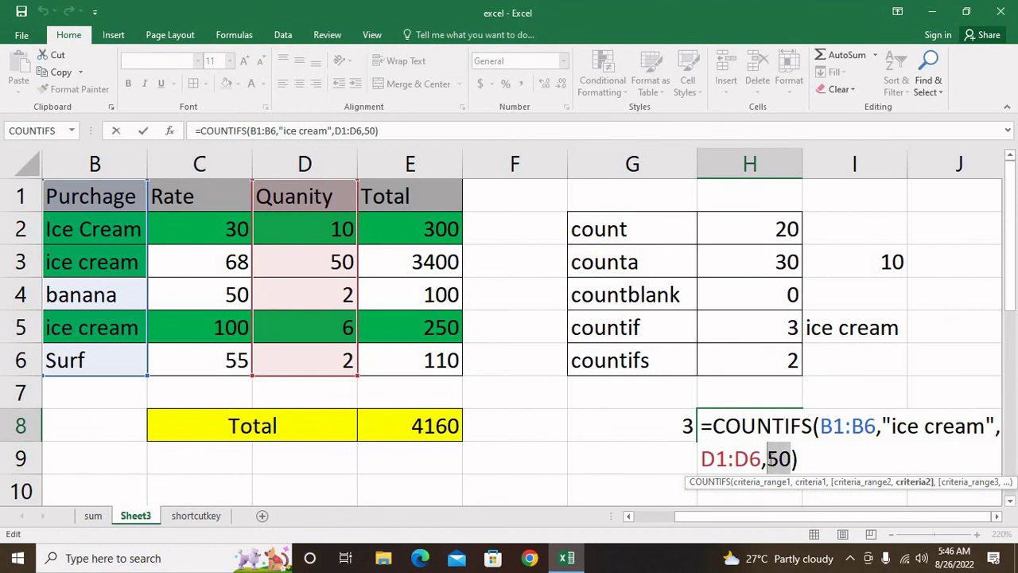
text(")
text(>)
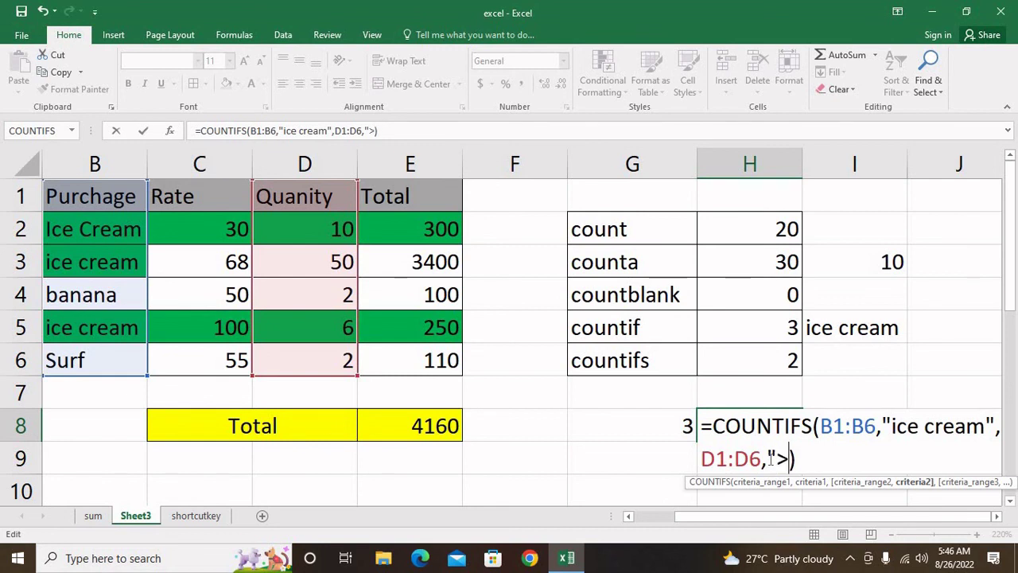
text(50")
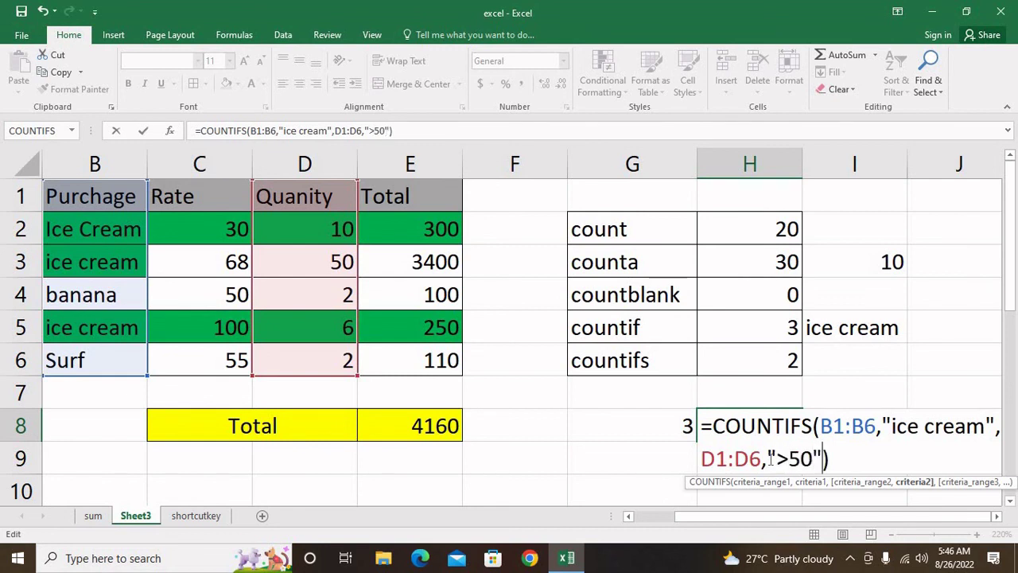
key(Return)
key(Up)
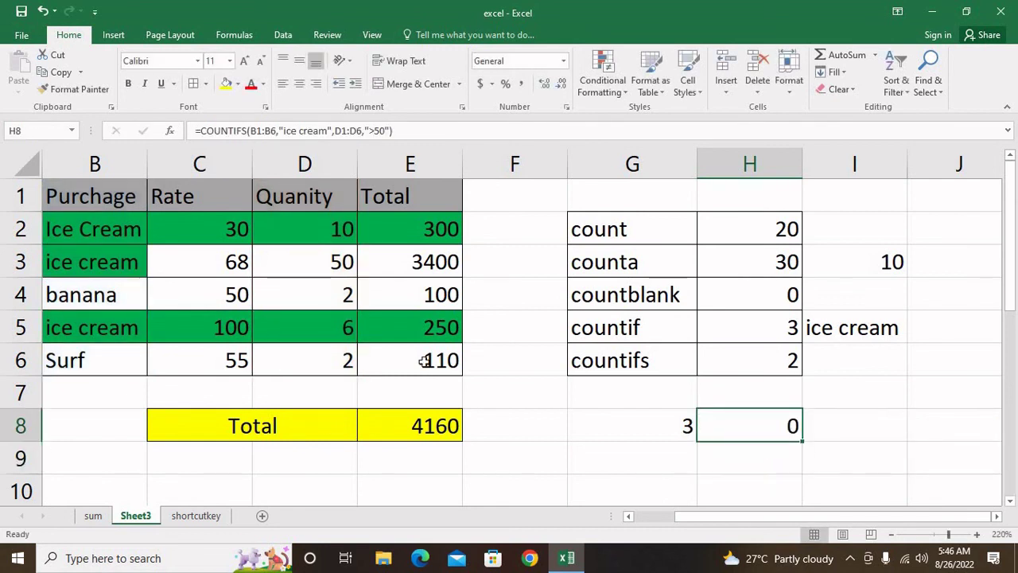
Set the quantity in D5 to 66, then select the results block G2:J9
click(335, 260)
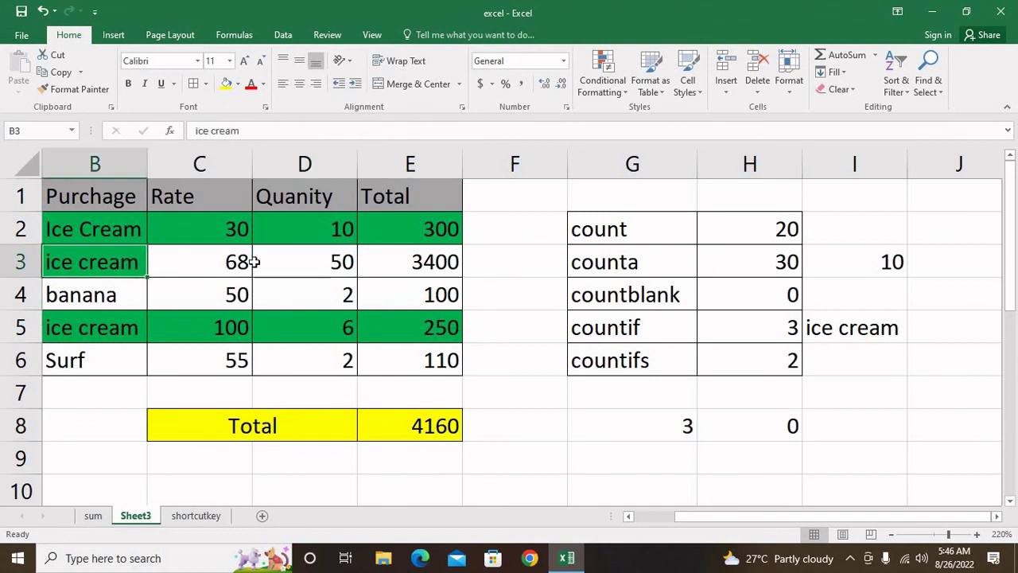
drag(118, 263, 337, 262)
click(337, 262)
click(351, 234)
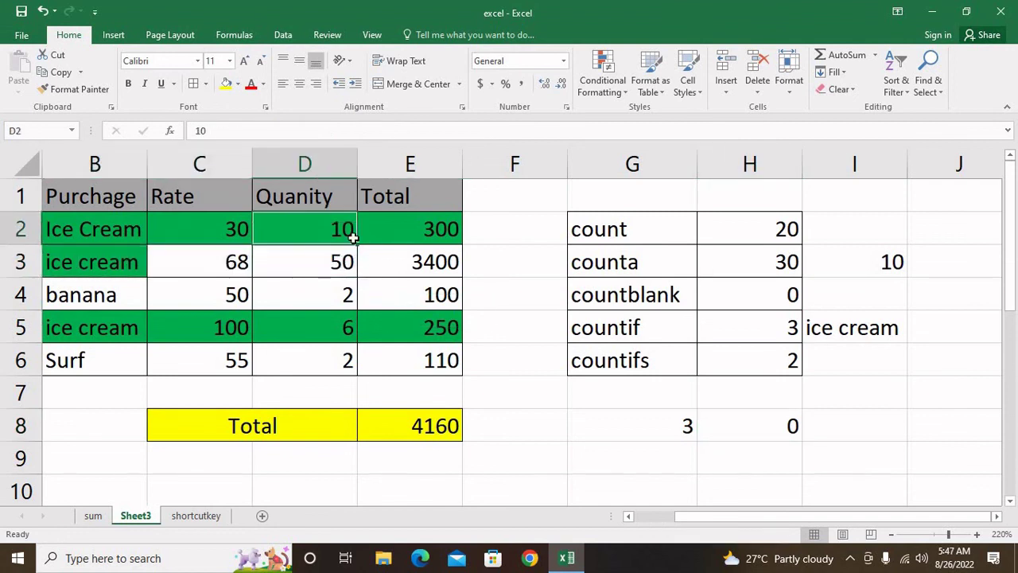
click(338, 330)
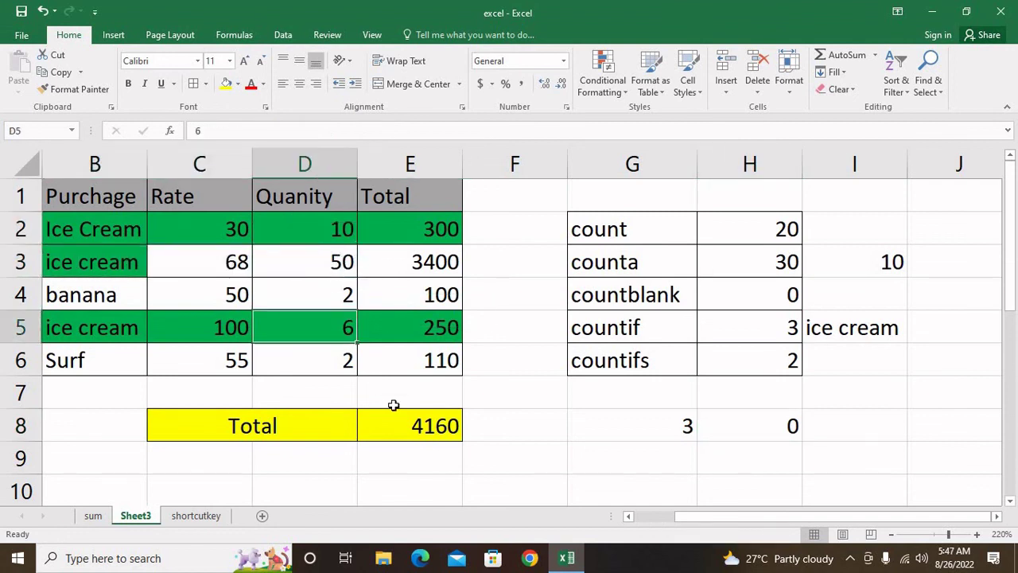
text(66)
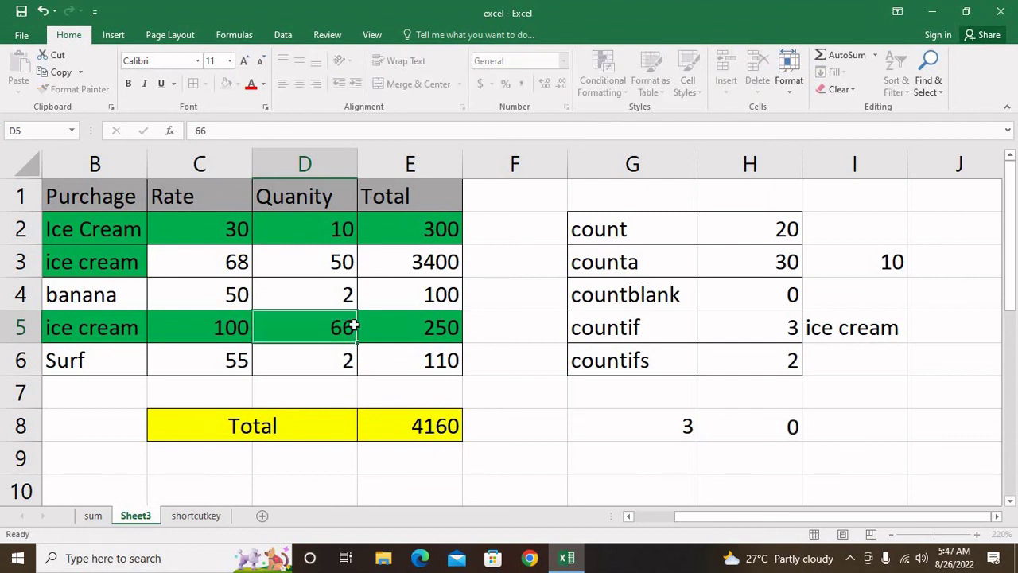
key(Return)
click(755, 432)
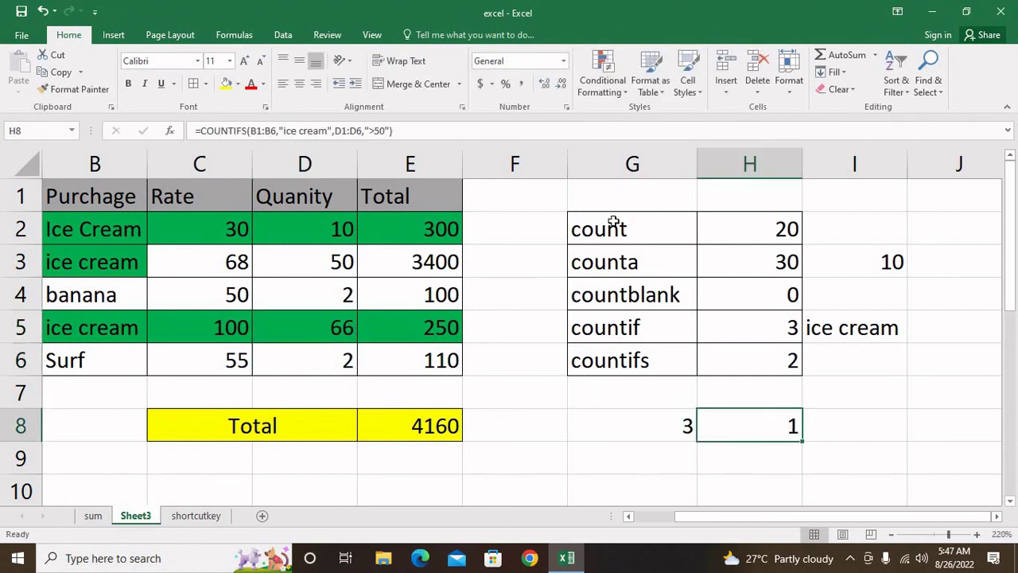
drag(613, 227, 925, 466)
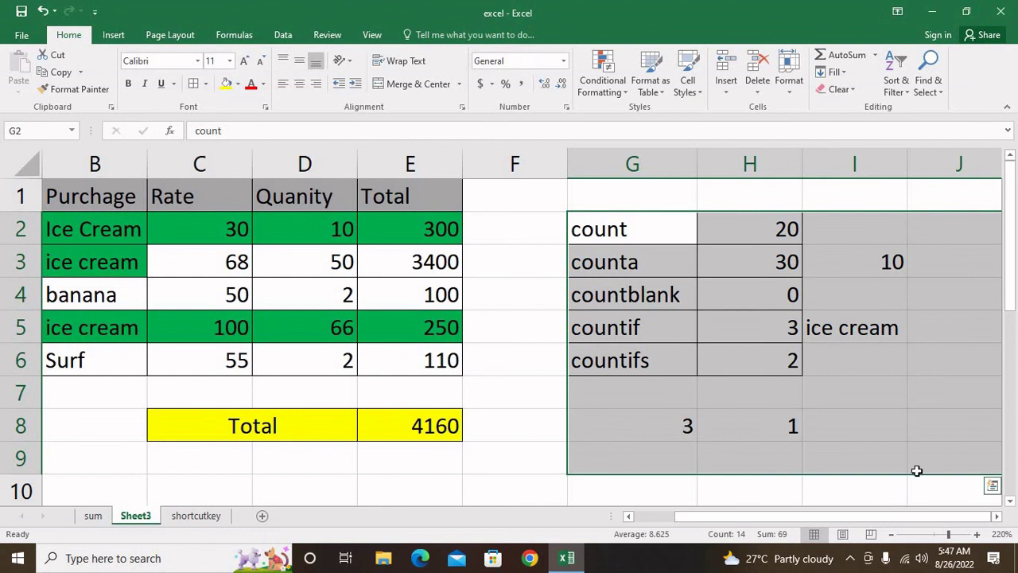